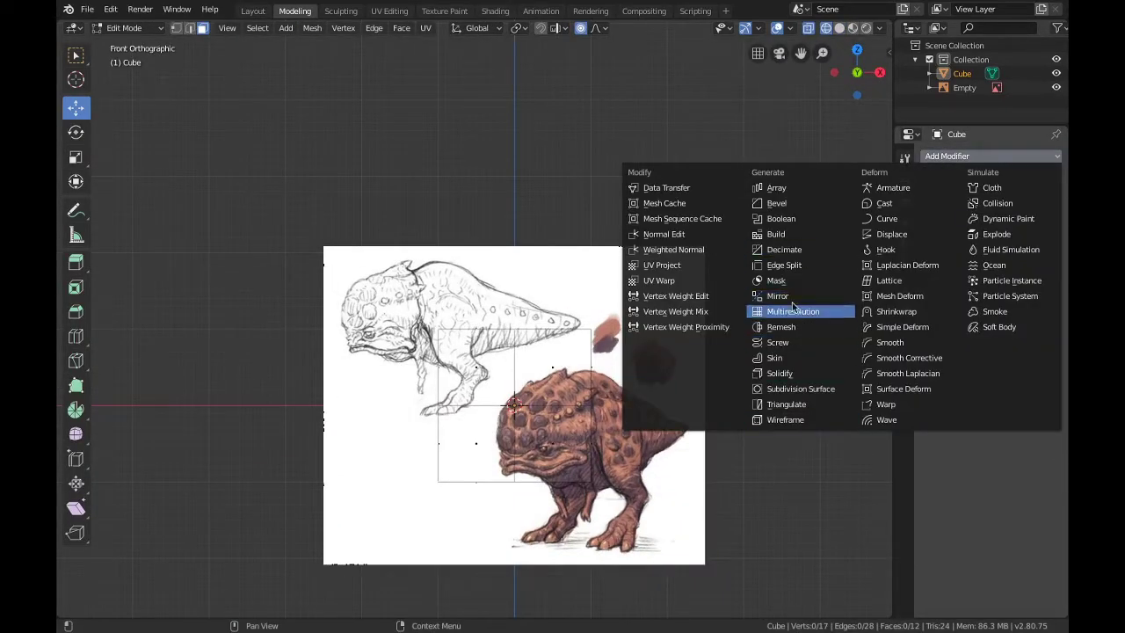
# Step: Reshape the cube's top and bottom to the sketch, and taper the tail-end faces almost to a point
pyautogui.moveTo(731, 324); pyautogui.dragTo(748, 387, button='middle')
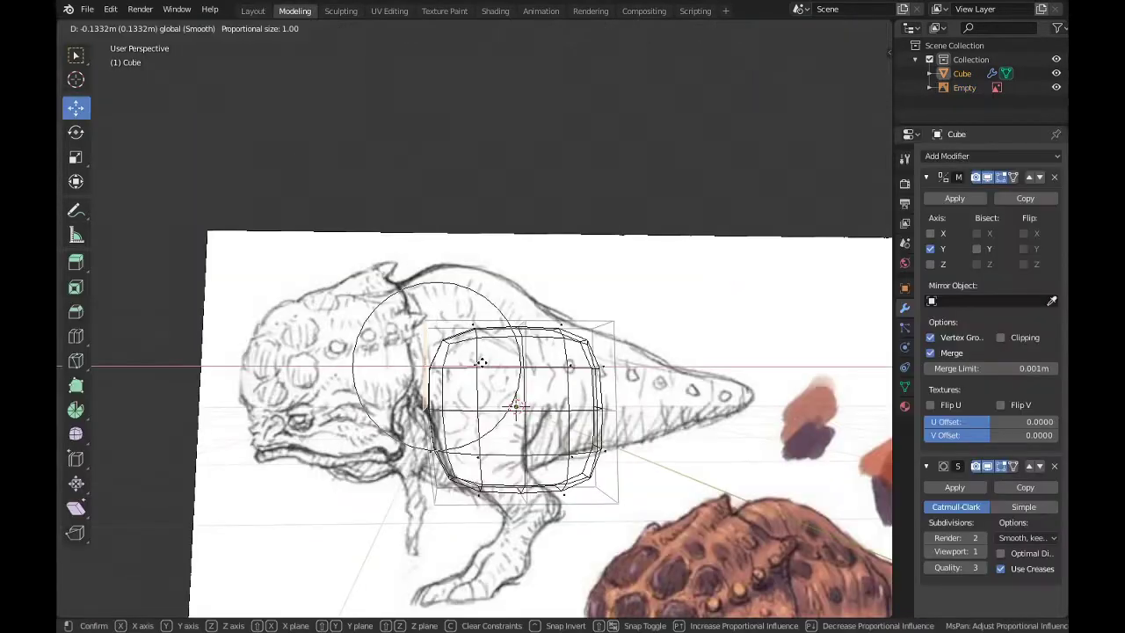
pyautogui.press('g')
pyautogui.press('z')
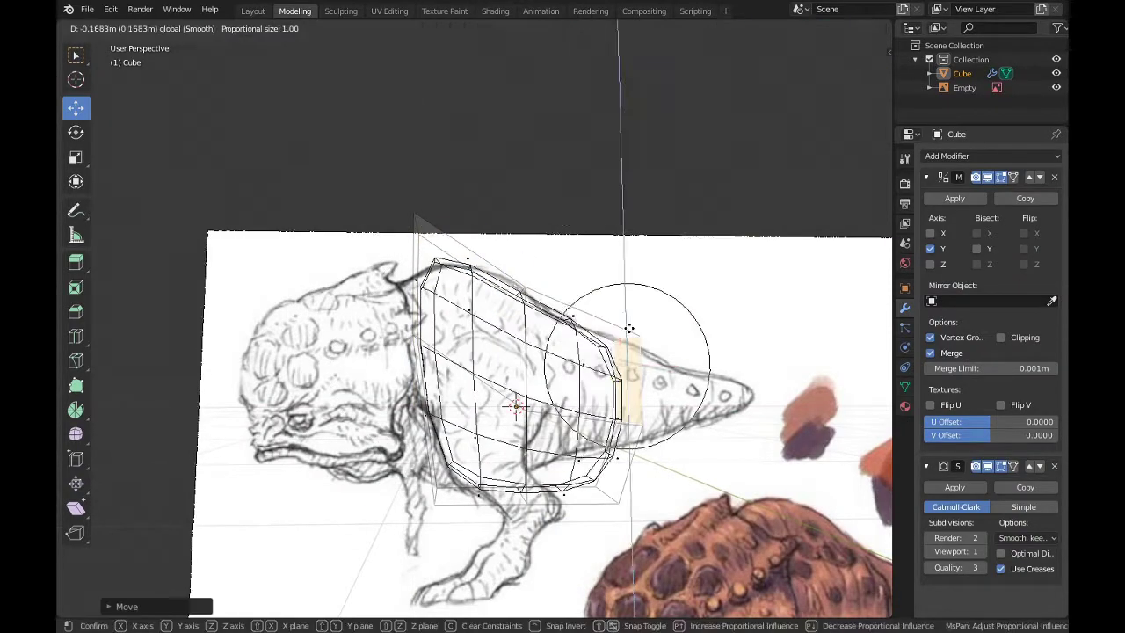
pyautogui.press('g')
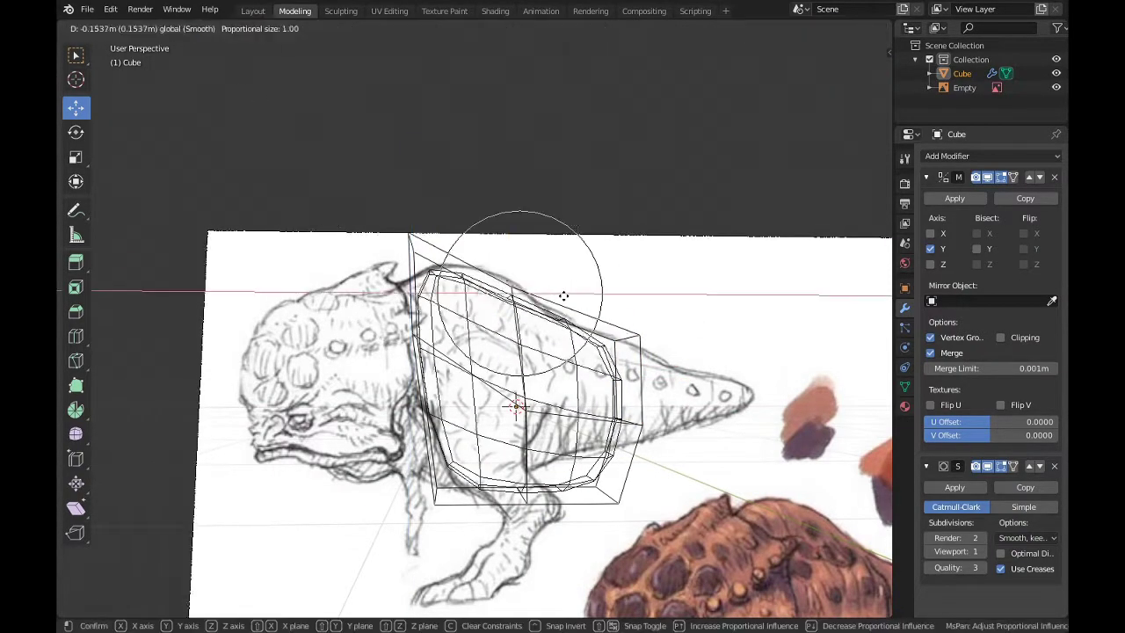
pyautogui.click(617, 336)
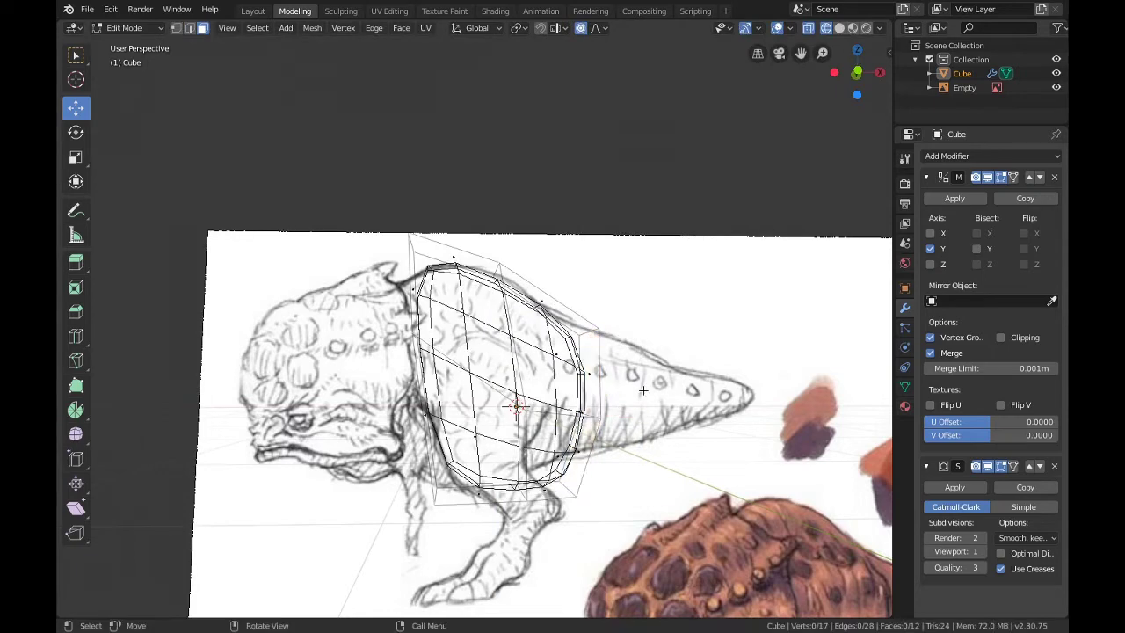
pyautogui.moveTo(456, 419)
pyautogui.mouseDown()
pyautogui.moveTo(586, 411)
pyautogui.moveTo(688, 350)
pyautogui.mouseUp()
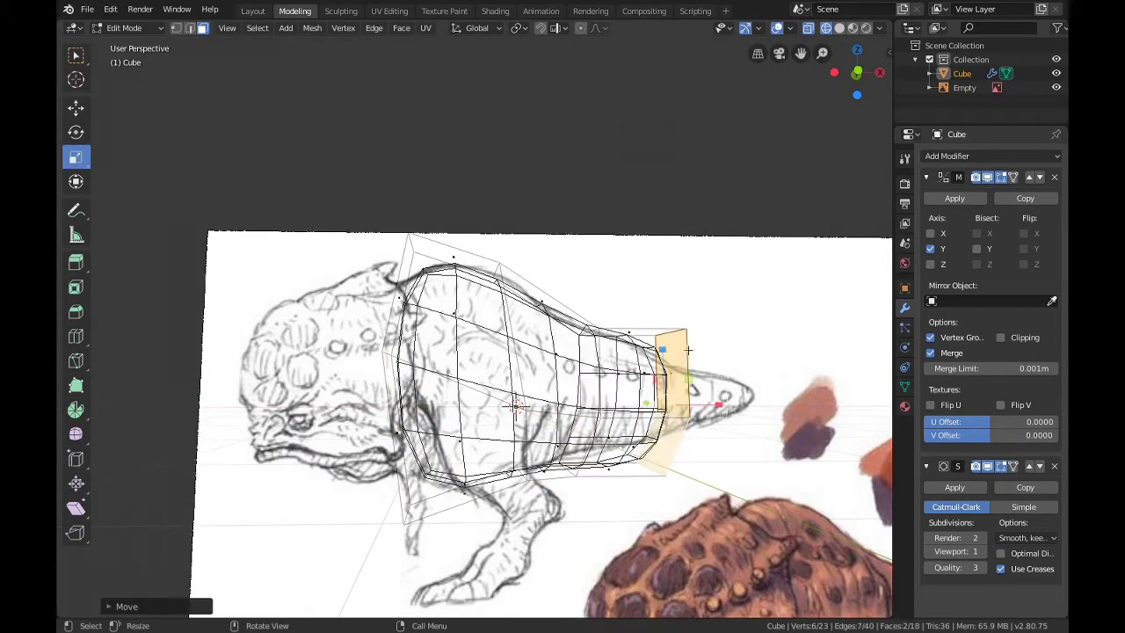
pyautogui.click(75, 106)
pyautogui.press('g')
pyautogui.press('z')
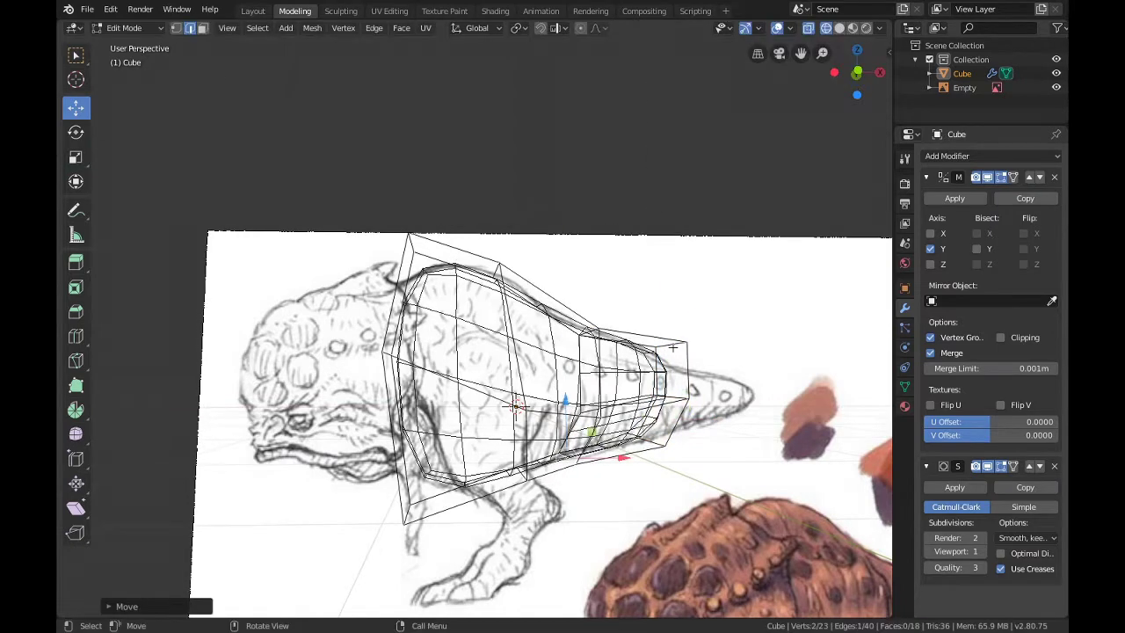
pyautogui.press('3')
pyautogui.press('s')
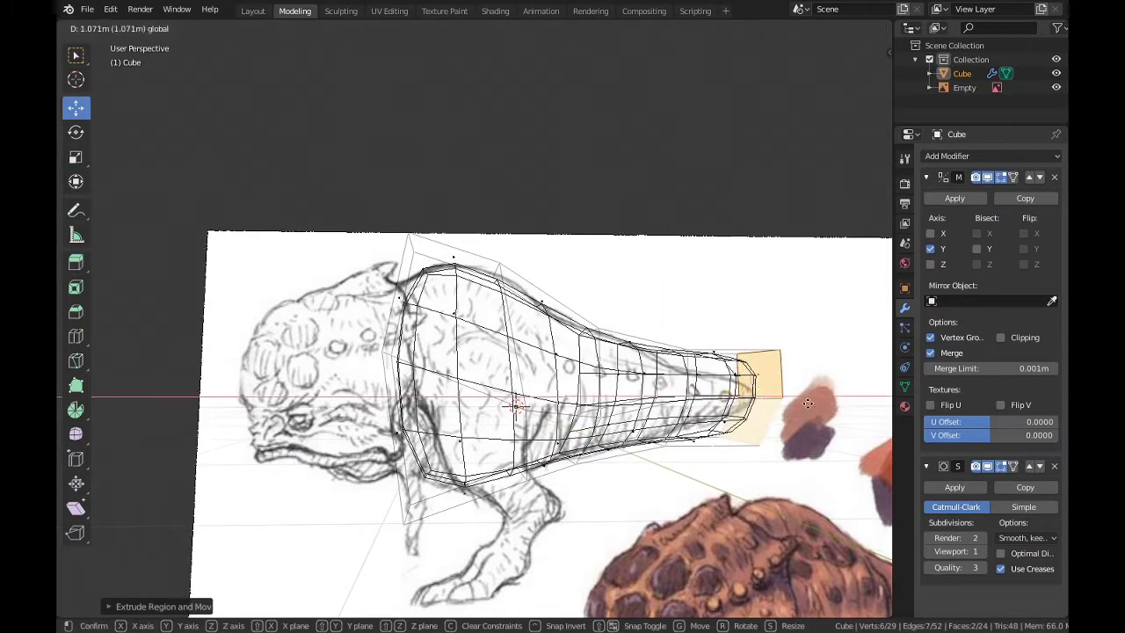
pyautogui.moveTo(748, 343); pyautogui.dragTo(717, 263)
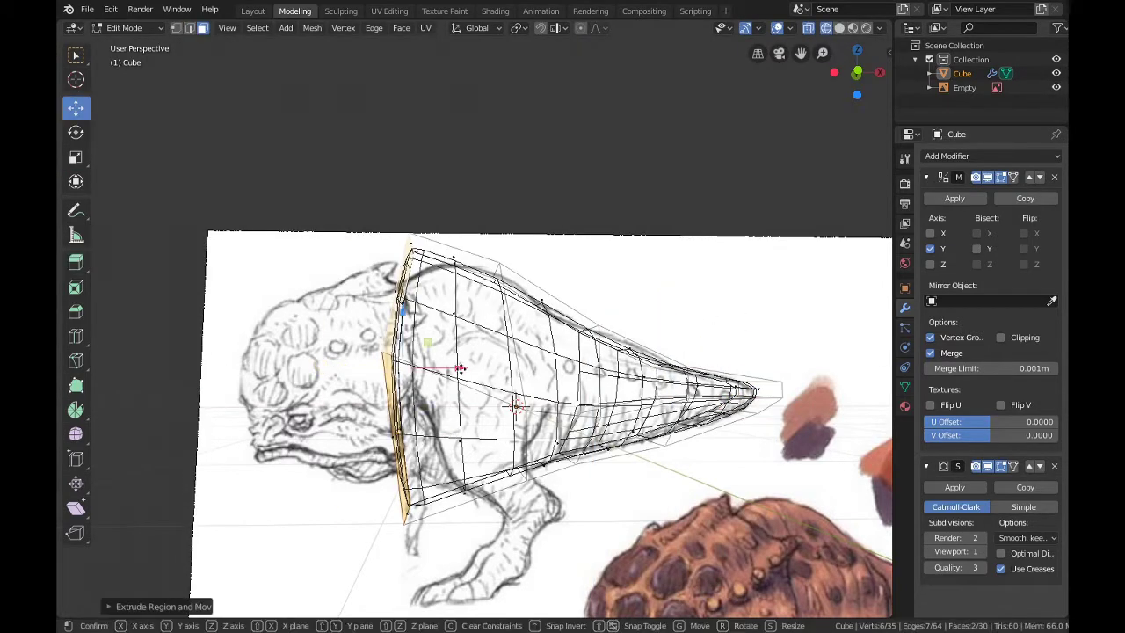
# Step: Extrude and resize the front faces toward the head, then adjust the lower vertices vertically
pyautogui.press('s')
pyautogui.moveTo(374, 371); pyautogui.dragTo(248, 204)
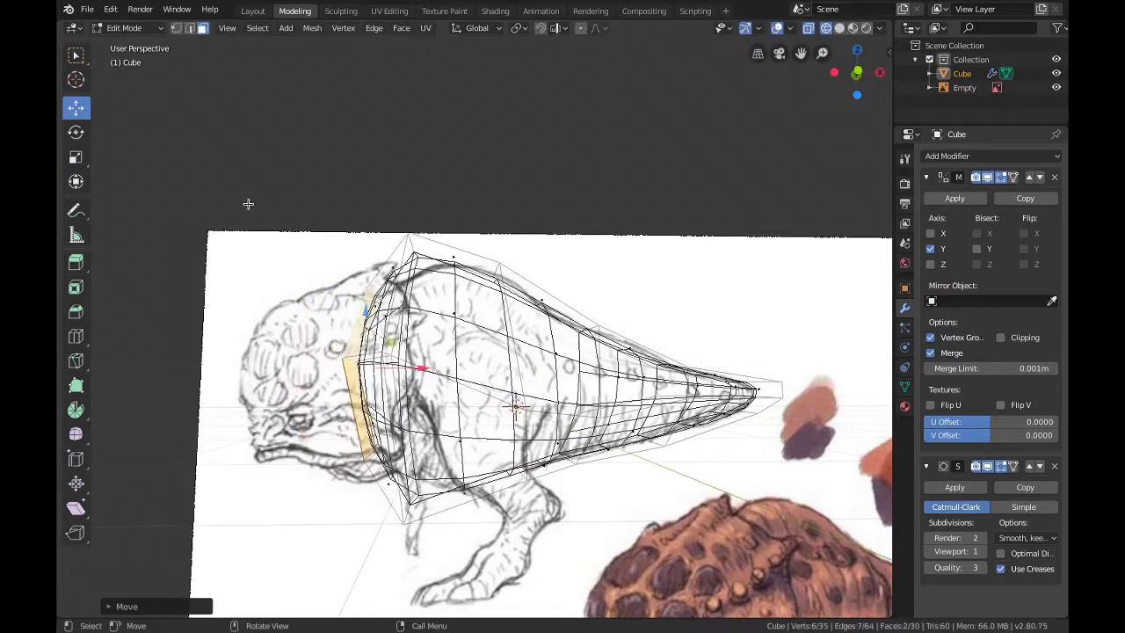
pyautogui.click(471, 260)
pyautogui.click(408, 508)
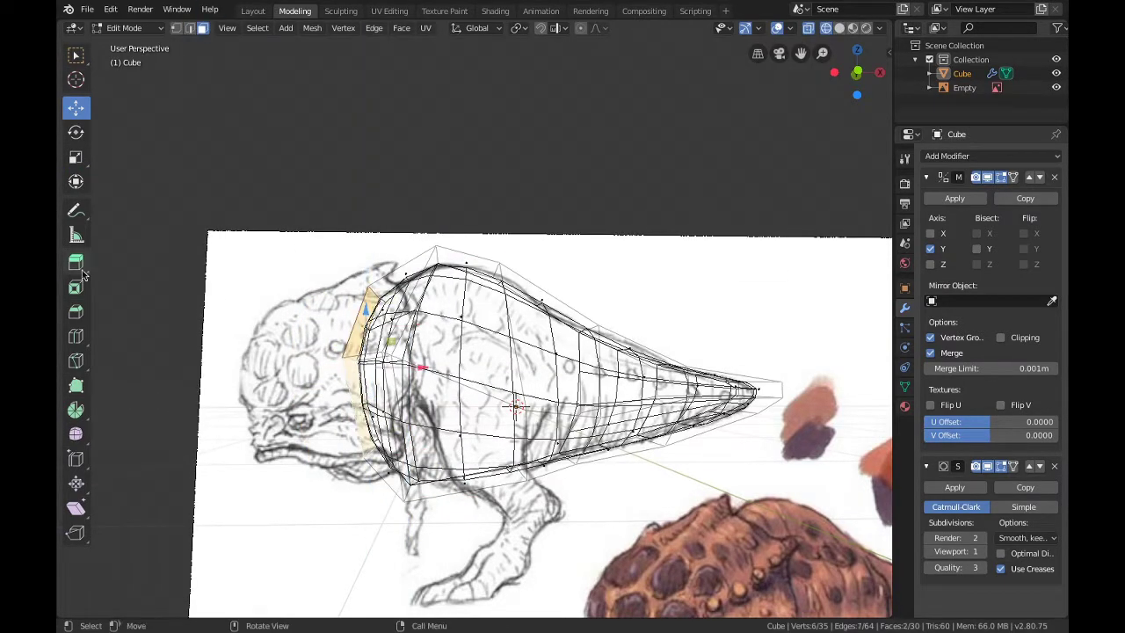
pyautogui.click(325, 391)
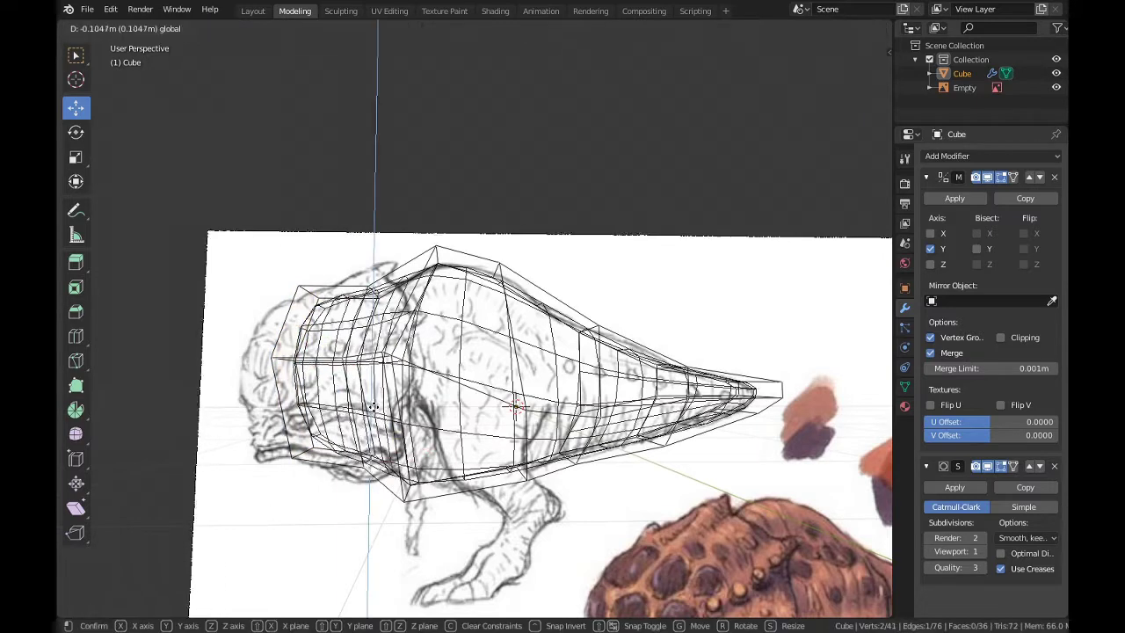
pyautogui.press('g')
pyautogui.press('z')
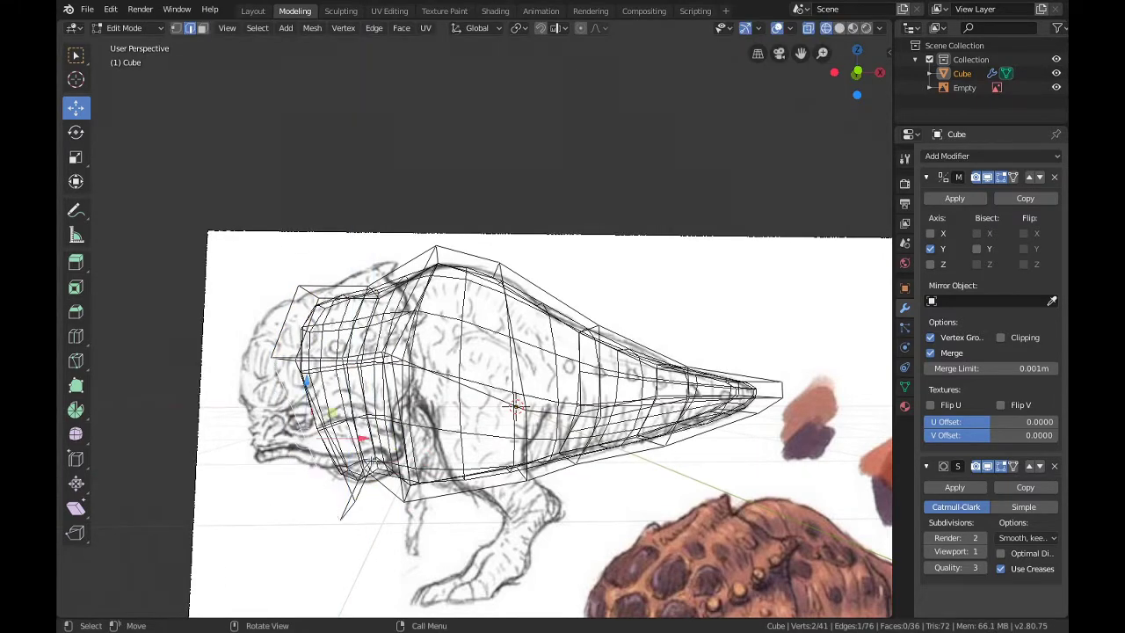
# Step: Apply the Mirror and Subdivision Surface modifiers to the body mesh
pyautogui.hotkey('ctrl', 'pageup')
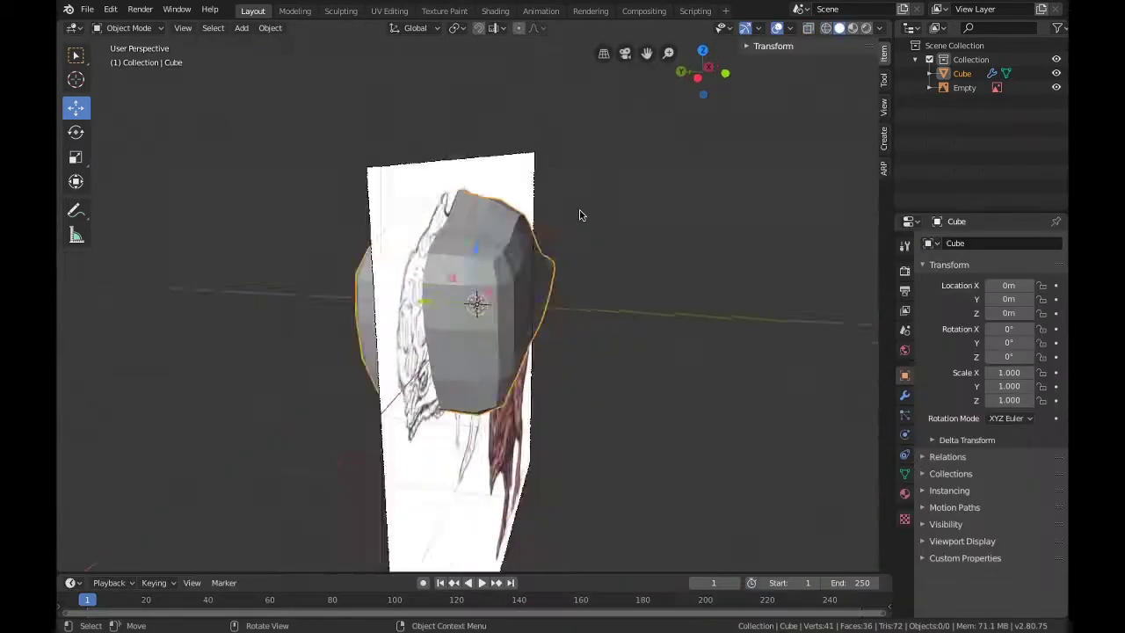
pyautogui.hotkey('ctrl', 'pagedown')
pyautogui.hotkey('ctrl', 'pageup')
pyautogui.click(904, 395)
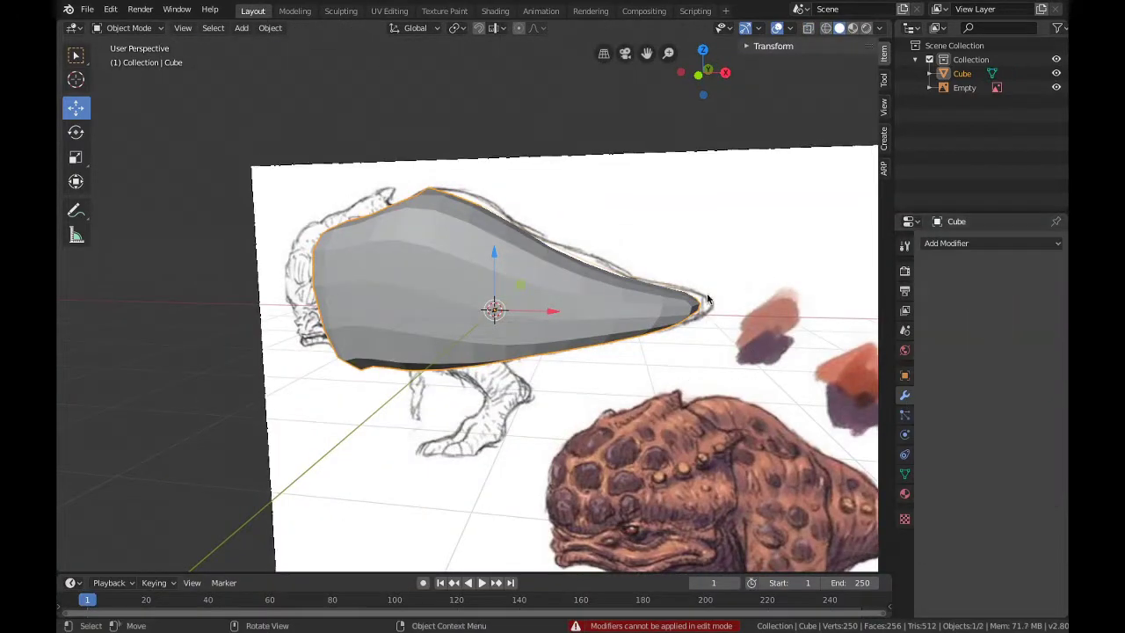
pyautogui.hotkey('ctrl', 'pagedown')
# Step: Select the tail-tip faces and scale them down into a narrow point
pyautogui.moveTo(791, 396)
pyautogui.mouseDown(button='middle')
pyautogui.moveTo(730, 358)
pyautogui.moveTo(762, 369)
pyautogui.mouseUp(button='middle')
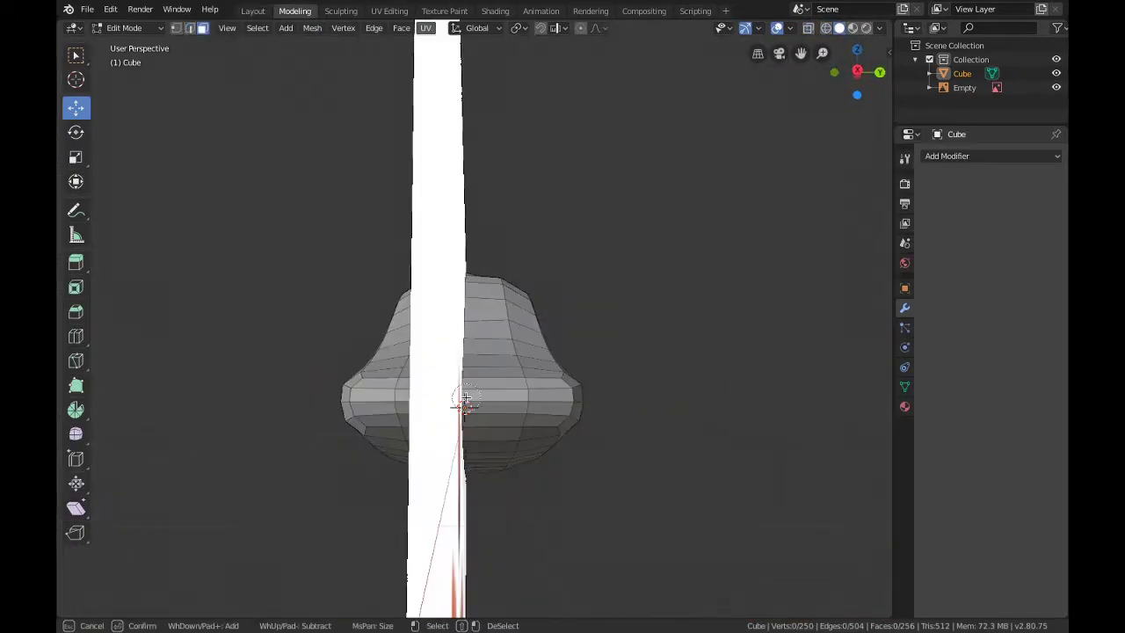
pyautogui.click(463, 400)
pyautogui.press('Escape')
pyautogui.moveTo(464, 400); pyautogui.dragTo(676, 486, button='middle')
pyautogui.press('s')
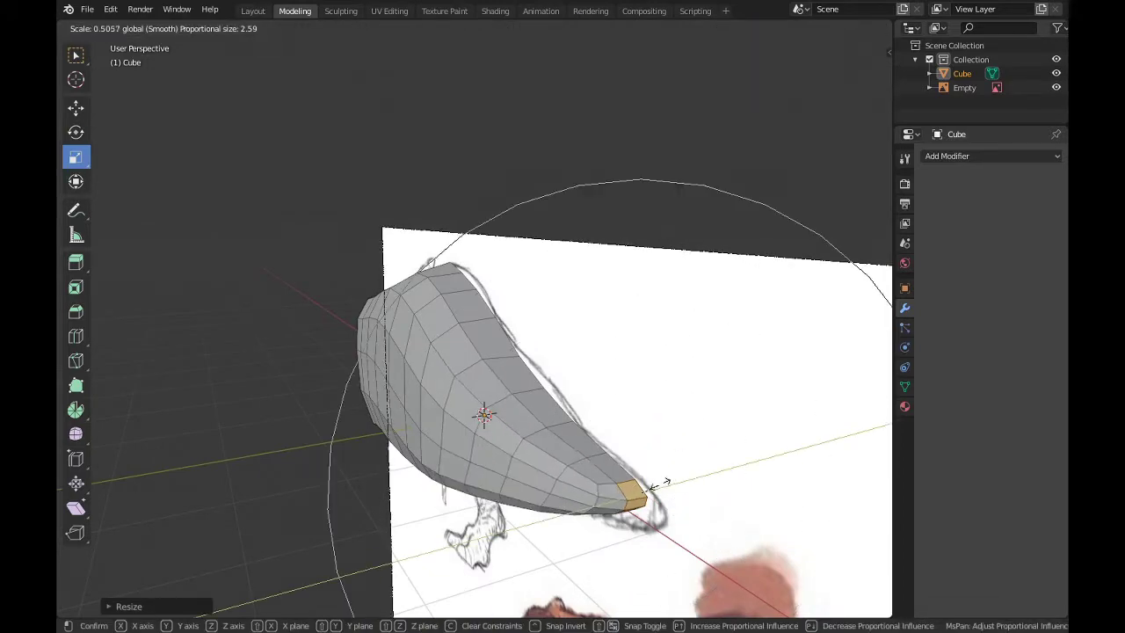
pyautogui.click(654, 486)
pyautogui.keyDown('alt'); pyautogui.moveTo(654, 485); pyautogui.dragTo(650, 538, button='middle'); pyautogui.keyUp('alt')
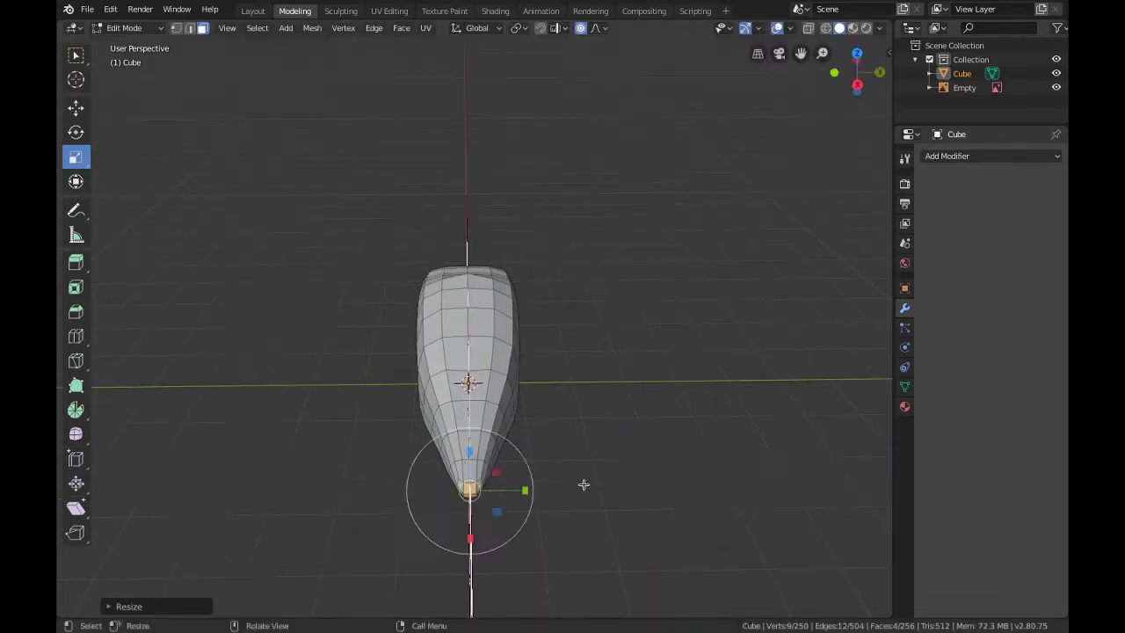
pyautogui.moveTo(583, 484); pyautogui.dragTo(673, 448, button='middle')
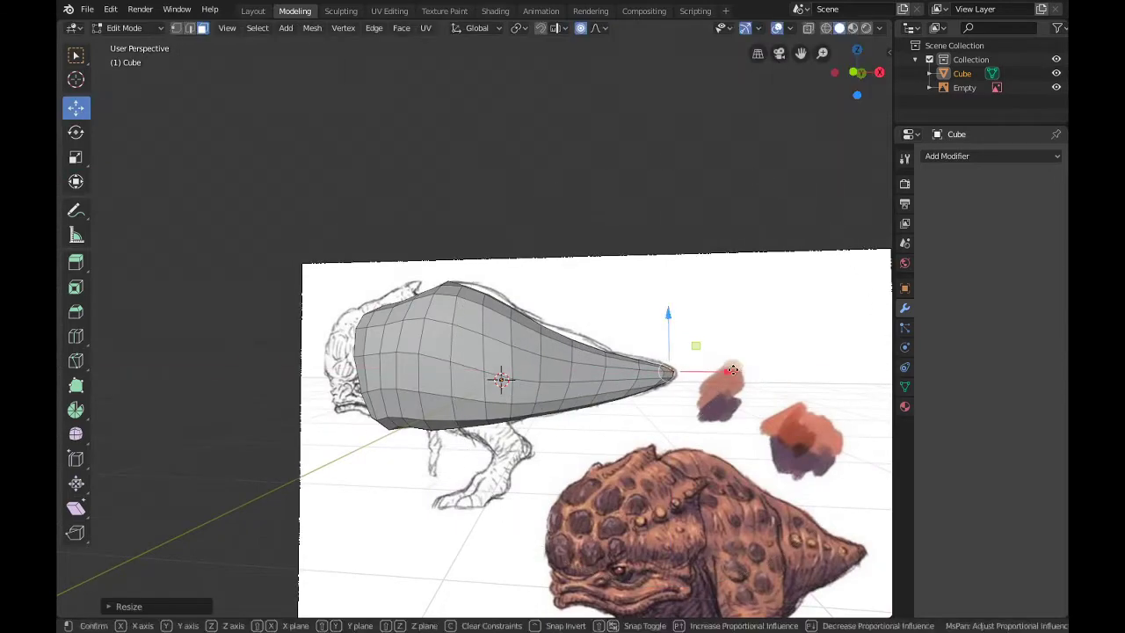
pyautogui.click(731, 370)
# Step: Select faces along the back and pull them upward to raise the back
pyautogui.moveTo(731, 369); pyautogui.dragTo(685, 387, button='middle')
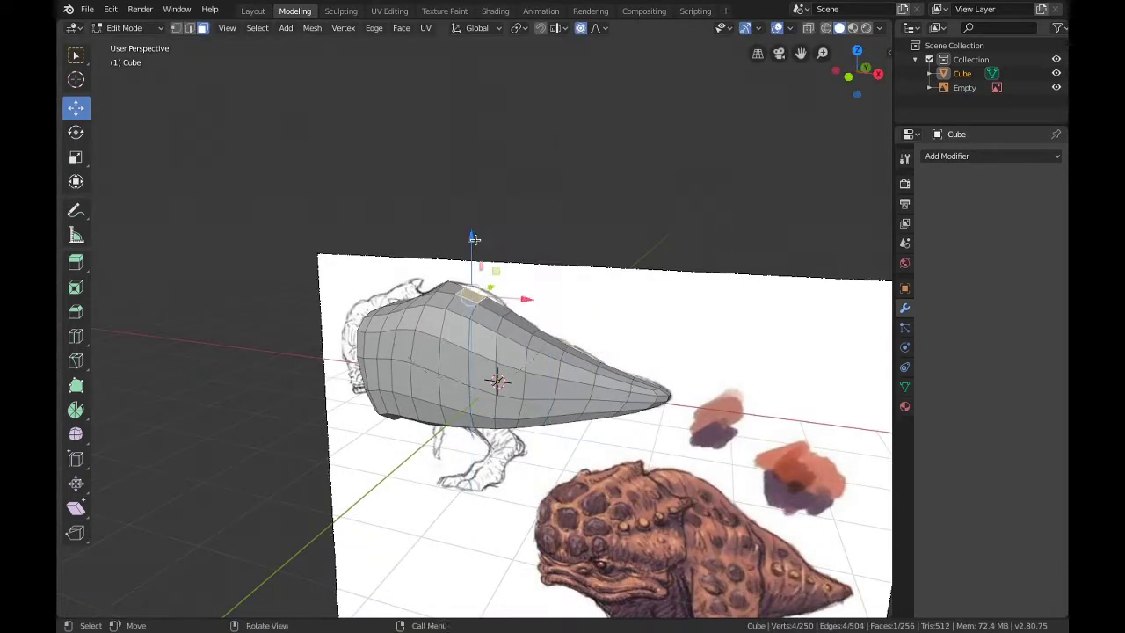
pyautogui.scroll(5, 334, 100)
pyautogui.moveTo(334, 101); pyautogui.dragTo(486, 209, button='middle')
pyautogui.moveTo(485, 211); pyautogui.dragTo(485, 209)
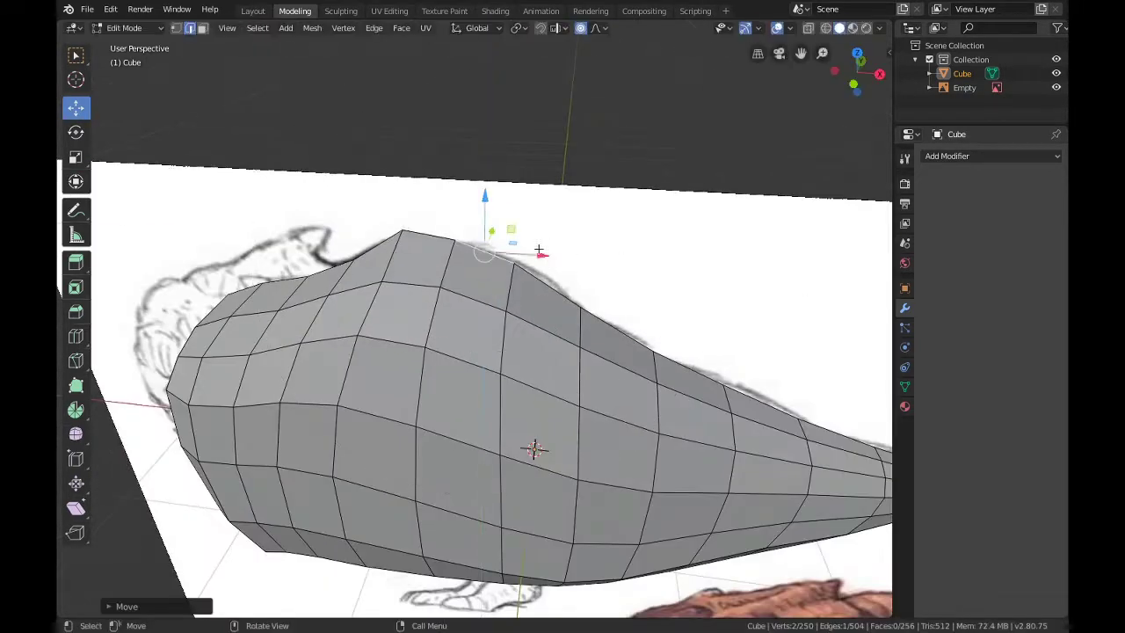
pyautogui.press('3')
pyautogui.moveTo(539, 250); pyautogui.dragTo(552, 381, button='middle')
pyautogui.keyDown('shift'); pyautogui.click(562, 333); pyautogui.keyUp('shift')
pyautogui.scroll(-4, 650, 407)
pyautogui.scroll(4, 546, 425)
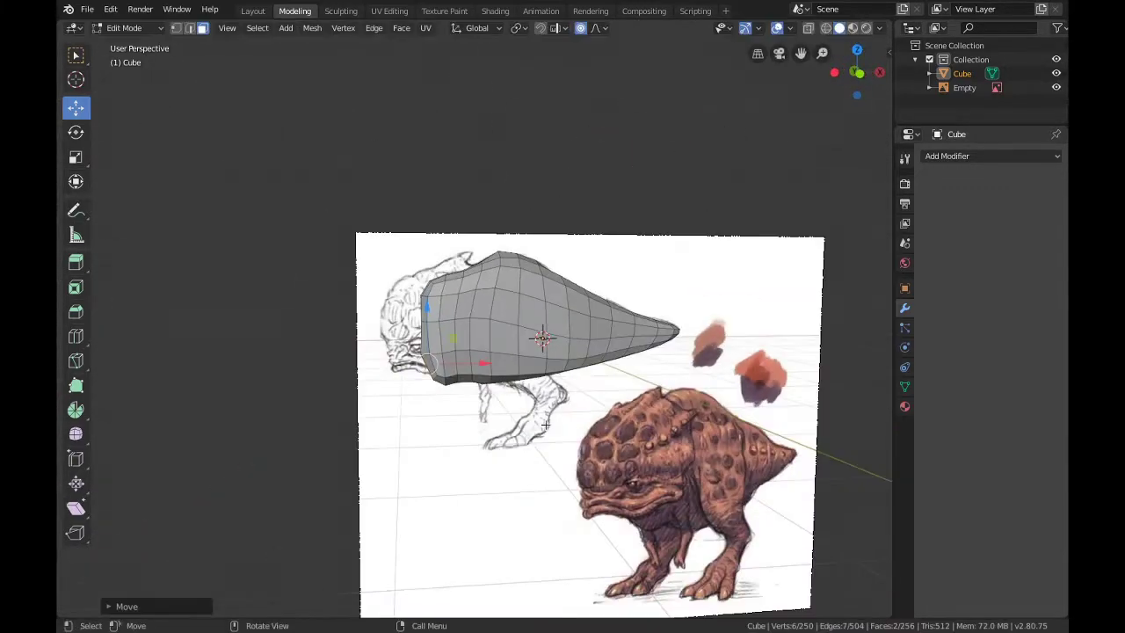
pyautogui.moveTo(544, 424)
pyautogui.mouseDown(button='middle')
pyautogui.moveTo(637, 333)
pyautogui.moveTo(512, 408)
pyautogui.moveTo(644, 403)
pyautogui.moveTo(503, 400)
pyautogui.moveTo(663, 484)
pyautogui.moveTo(615, 395)
pyautogui.mouseUp(button='middle')
pyautogui.hotkey('shift', 'space')
# Step: Finish scaling the selected back faces with smooth falloff
pyautogui.press('s')
pyautogui.click(495, 404)
pyautogui.press('s')
# Step: Add a new cube for the leg and give it a Mirror modifier
pyautogui.click(253, 10)
pyautogui.click(240, 27)
pyautogui.click(329, 144)
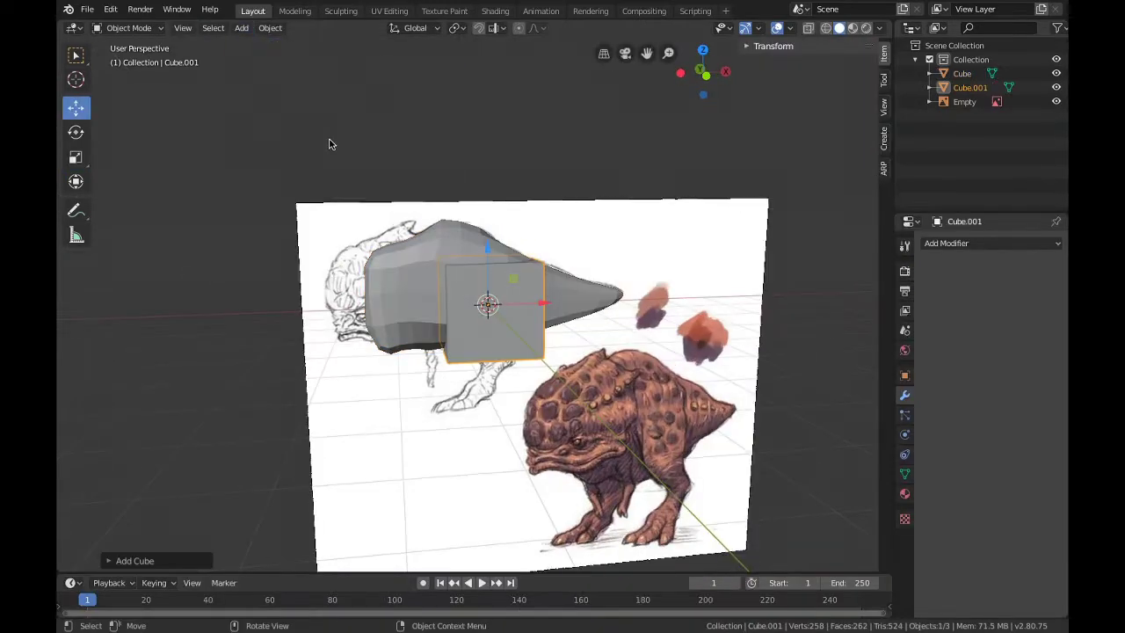
pyautogui.click(991, 242)
pyautogui.click(776, 383)
pyautogui.click(1003, 244)
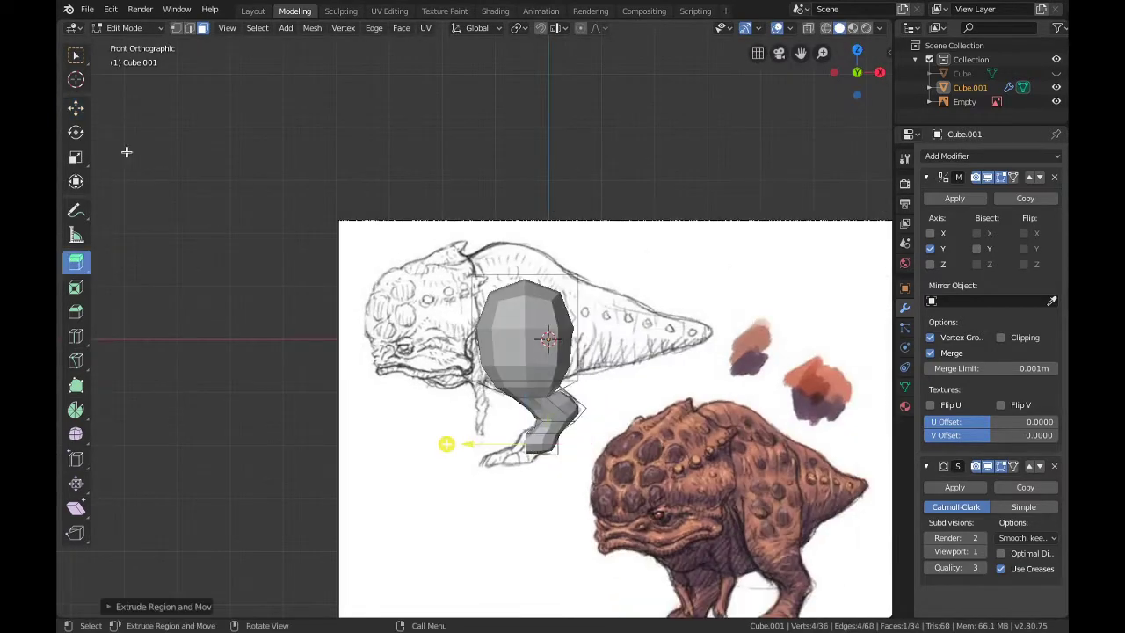
# Step: Finish the leg extrusion, then add a small cube scaled down to foot size
pyautogui.click(512, 383)
pyautogui.scroll(1, 483, 492)
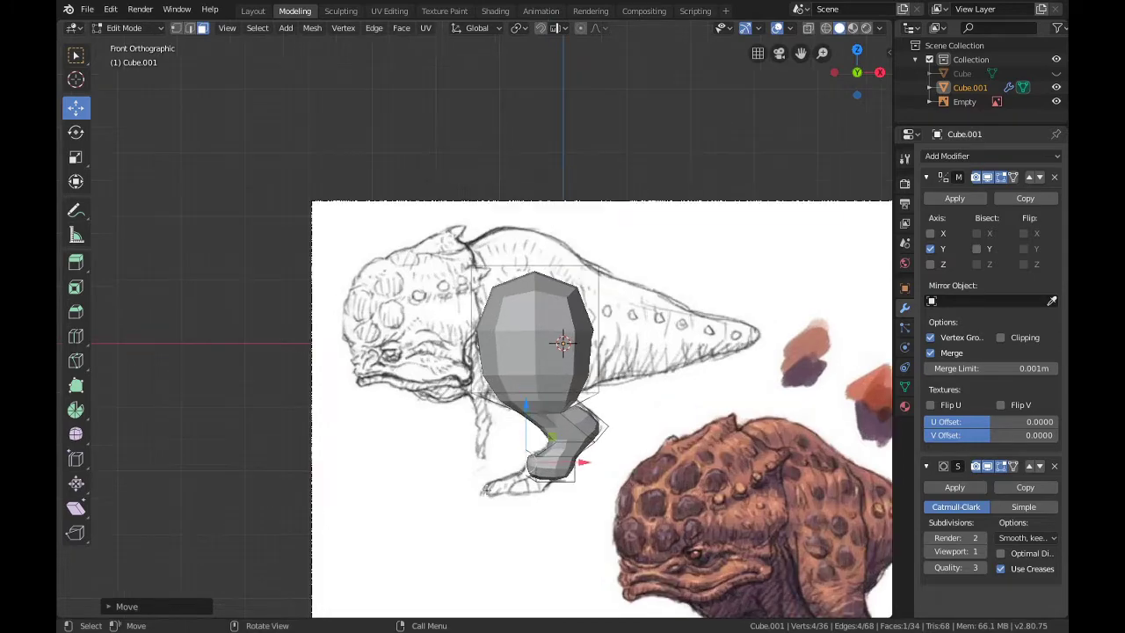
pyautogui.click(292, 58)
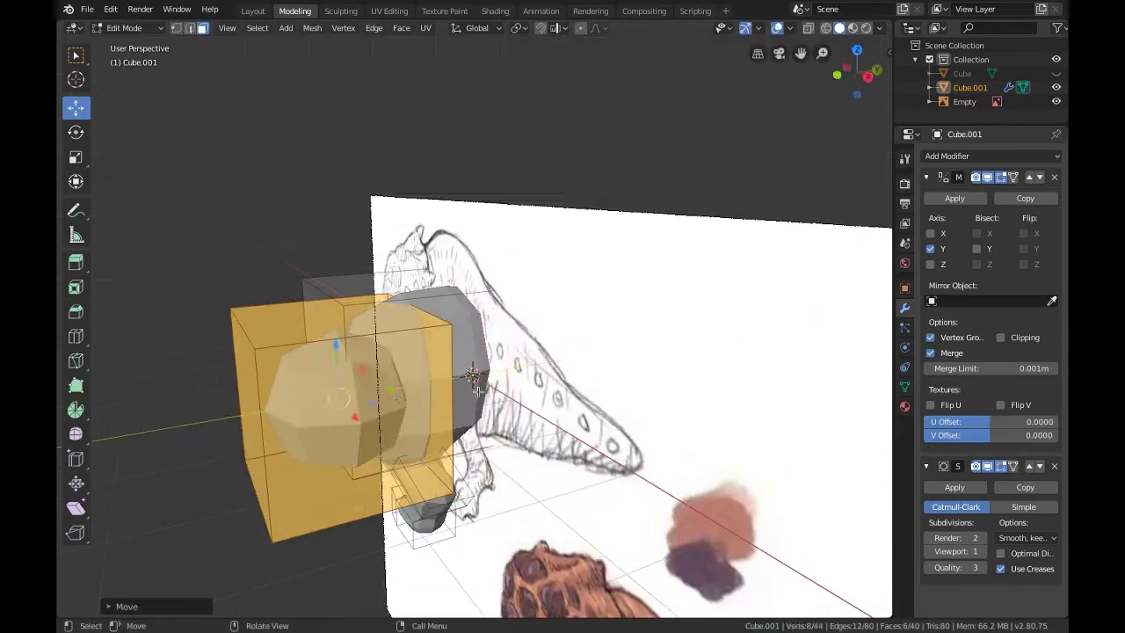
pyautogui.moveTo(492, 395); pyautogui.dragTo(615, 413, button='middle')
pyautogui.press('s')
pyautogui.click(729, 517)
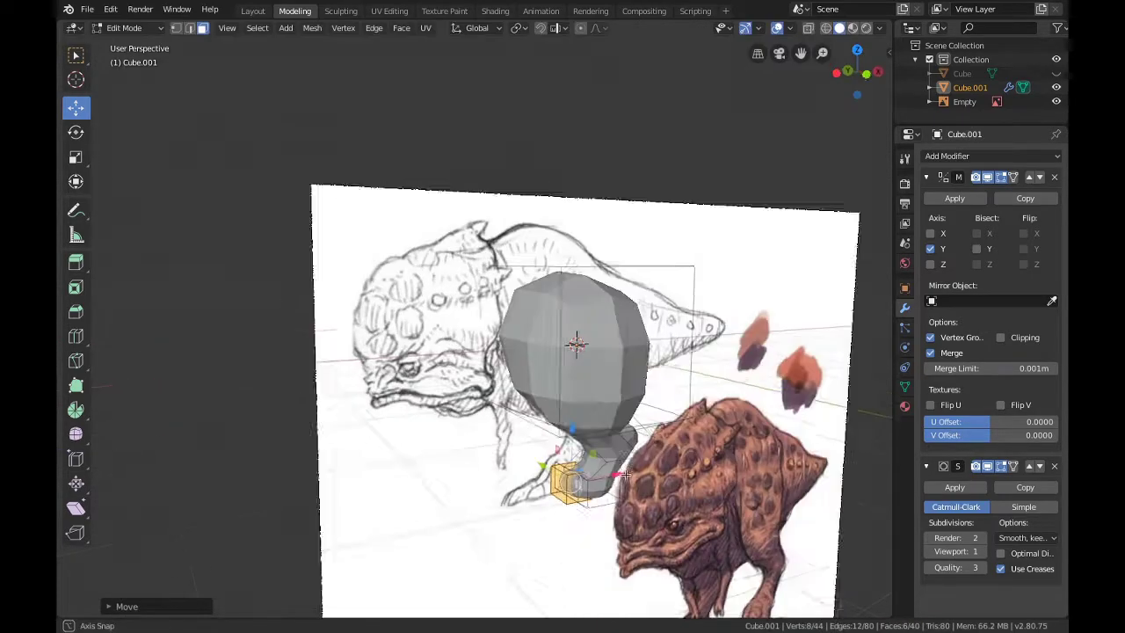
pyautogui.moveTo(729, 516); pyautogui.dragTo(597, 538, button='middle')
pyautogui.scroll(3, 598, 538)
# Step: Select the connected foot part in front view and duplicate it
pyautogui.press('KP_1')
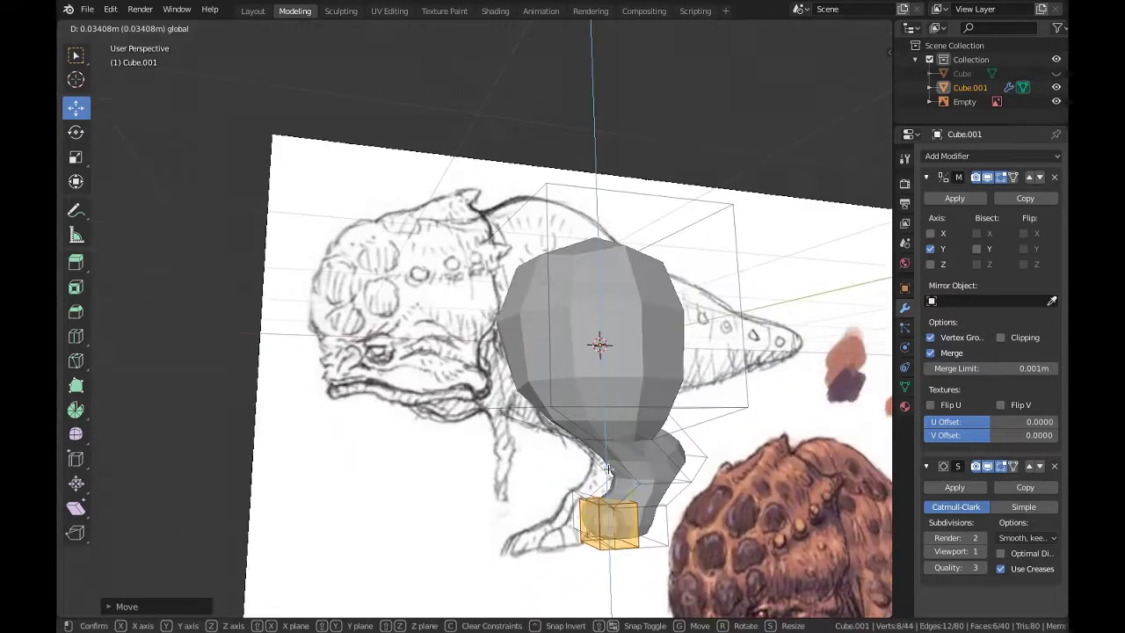
pyautogui.moveTo(563, 514); pyautogui.dragTo(571, 499, button='middle')
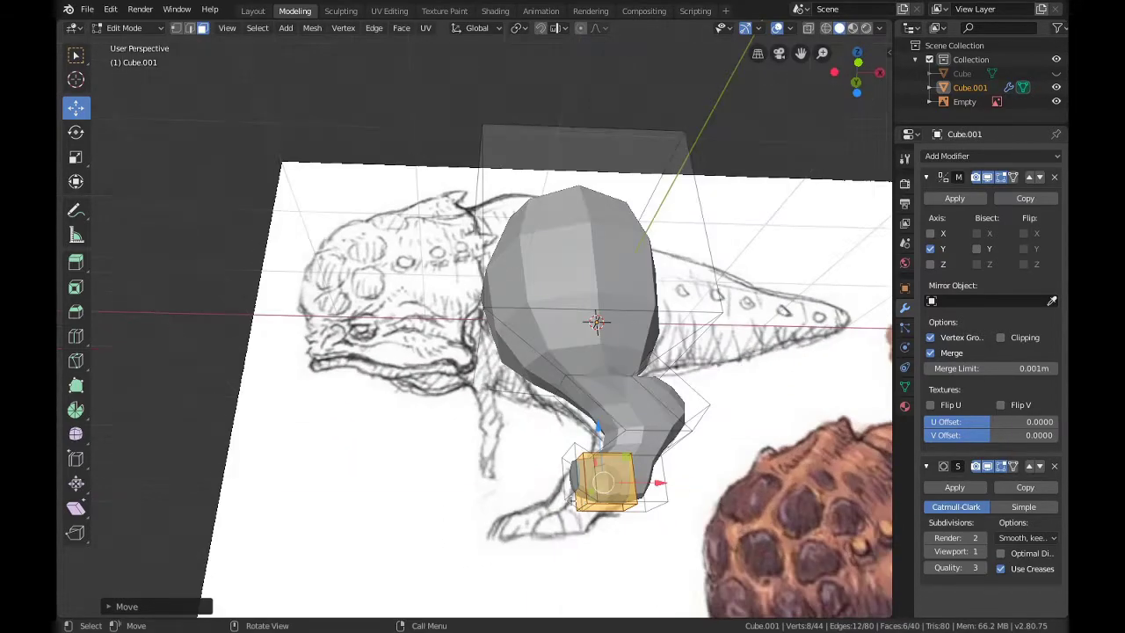
pyautogui.keyDown('shift'); pyautogui.click(589, 507); pyautogui.keyUp('shift')
pyautogui.press('KP_1')
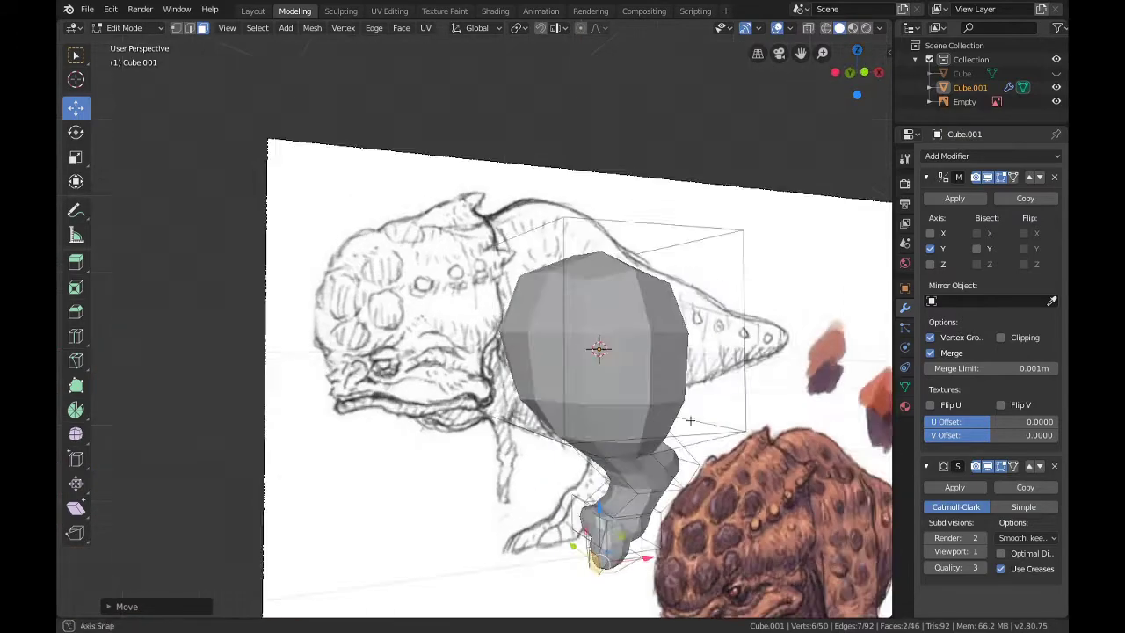
pyautogui.moveTo(857, 72); pyautogui.dragTo(644, 372)
pyautogui.hotkey('ctrl', 'z')
pyautogui.press('KP_1')
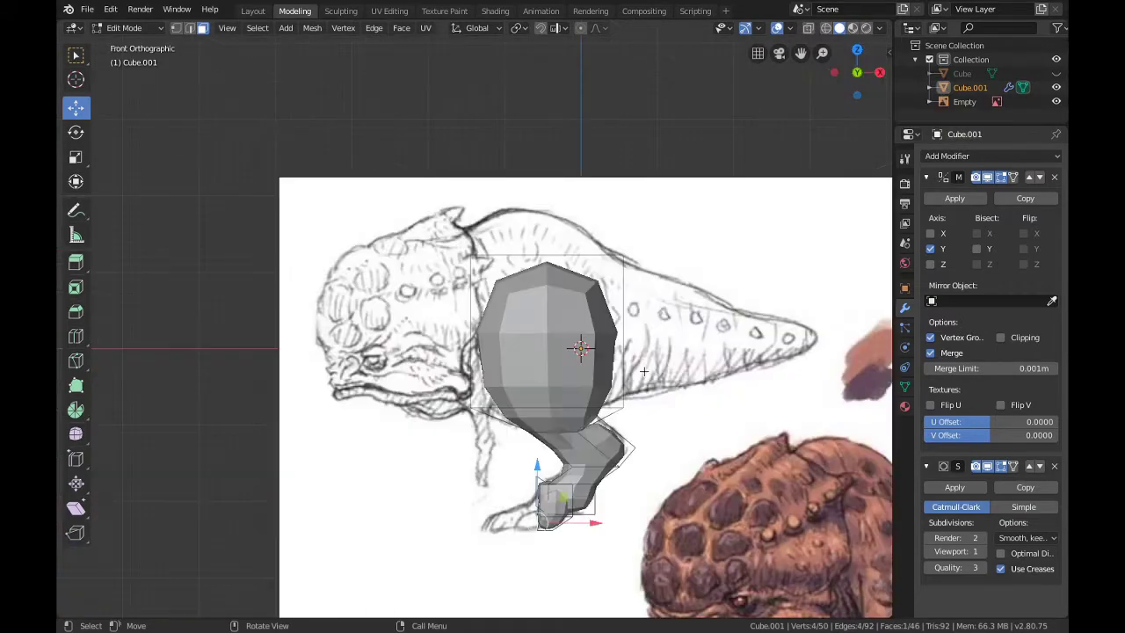
pyautogui.hotkey('ctrl', 'l')
pyautogui.moveTo(523, 422); pyautogui.dragTo(682, 443, button='middle')
pyautogui.hotkey('shift', 'd')
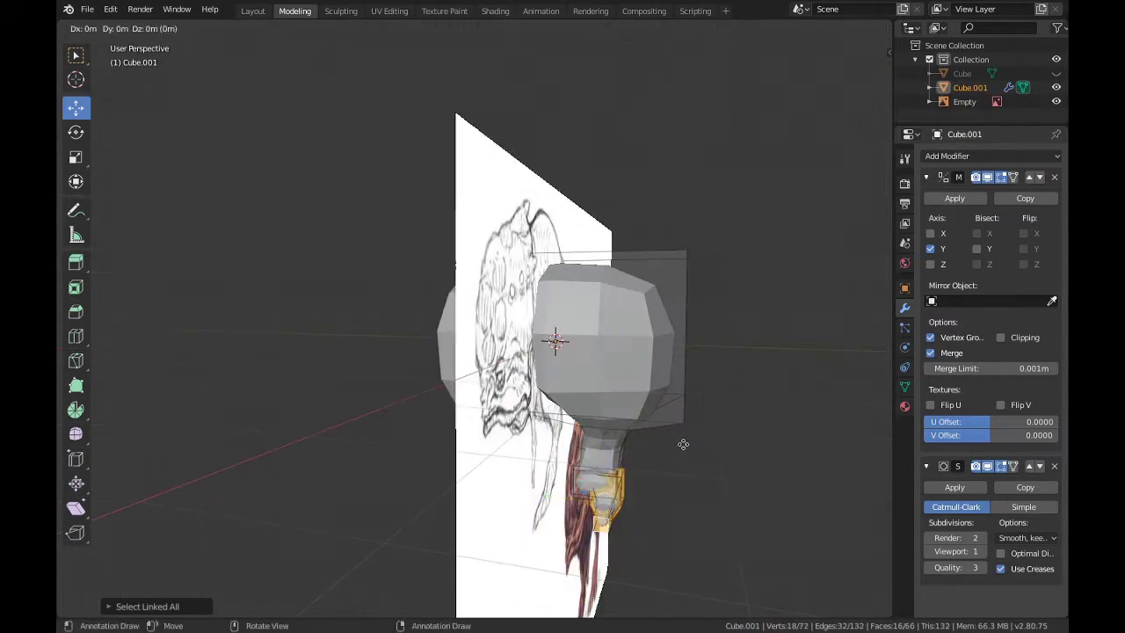
# Step: Rotate and reposition the foot faces to shape the separate toes
pyautogui.click(76, 132)
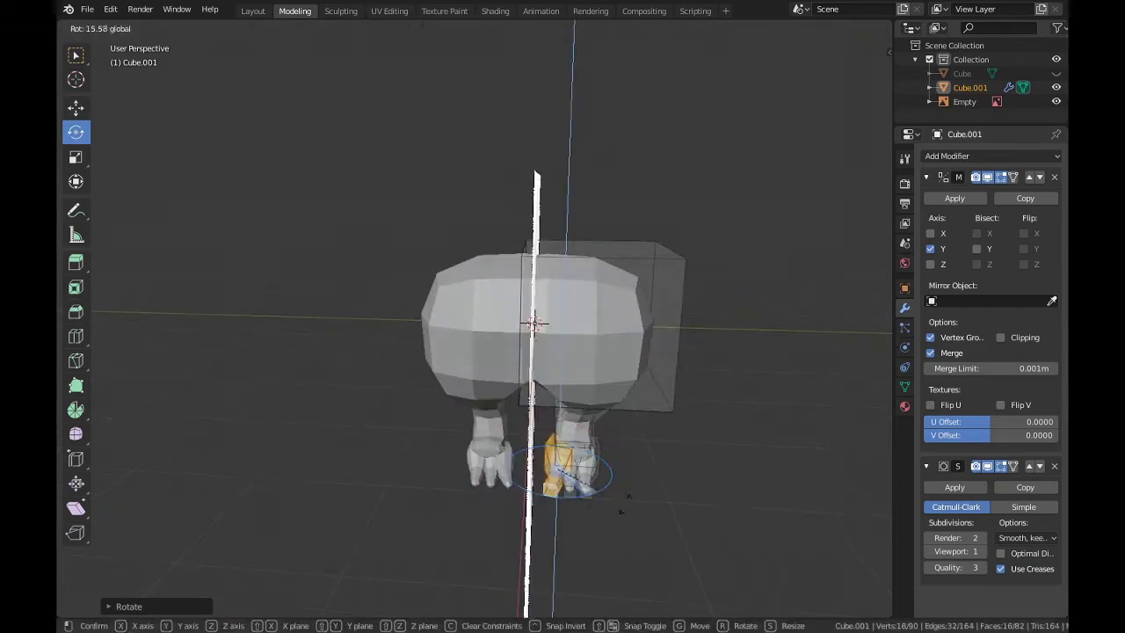
pyautogui.moveTo(743, 450)
pyautogui.mouseDown(button='middle')
pyautogui.moveTo(428, 383)
pyautogui.moveTo(304, 319)
pyautogui.moveTo(668, 366)
pyautogui.moveTo(264, 378)
pyautogui.moveTo(248, 423)
pyautogui.moveTo(389, 534)
pyautogui.moveTo(309, 487)
pyautogui.moveTo(528, 277)
pyautogui.mouseUp(button='middle')
pyautogui.click(249, 423)
pyautogui.click(75, 106)
pyautogui.moveTo(529, 278); pyautogui.dragTo(537, 290)
pyautogui.moveTo(537, 290)
pyautogui.mouseDown(button='middle')
pyautogui.moveTo(572, 384)
pyautogui.moveTo(432, 472)
pyautogui.moveTo(369, 492)
pyautogui.moveTo(512, 502)
pyautogui.moveTo(387, 334)
pyautogui.mouseUp(button='middle')
pyautogui.keyDown('shift'); pyautogui.click(387, 333); pyautogui.keyUp('shift')
pyautogui.press('g')
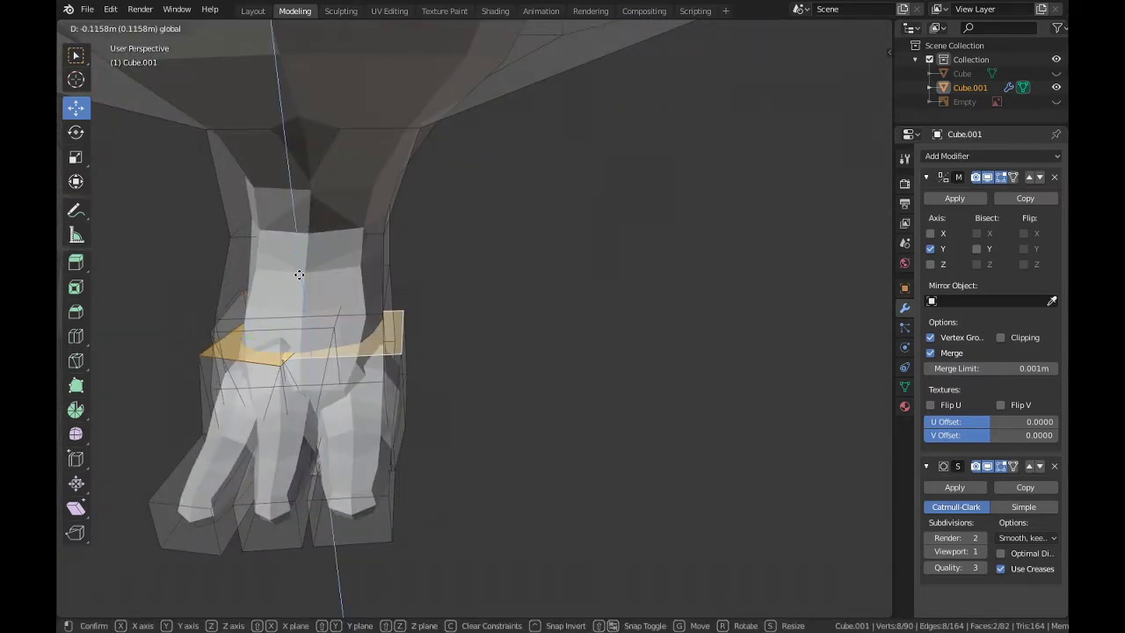
pyautogui.click(249, 340)
# Step: Deselect everything, show the reference image again and enable mirror clipping
pyautogui.hotkey('alt', 'a')
pyautogui.scroll(-4, 492, 264)
pyautogui.moveTo(562, 264); pyautogui.dragTo(703, 244, button='middle')
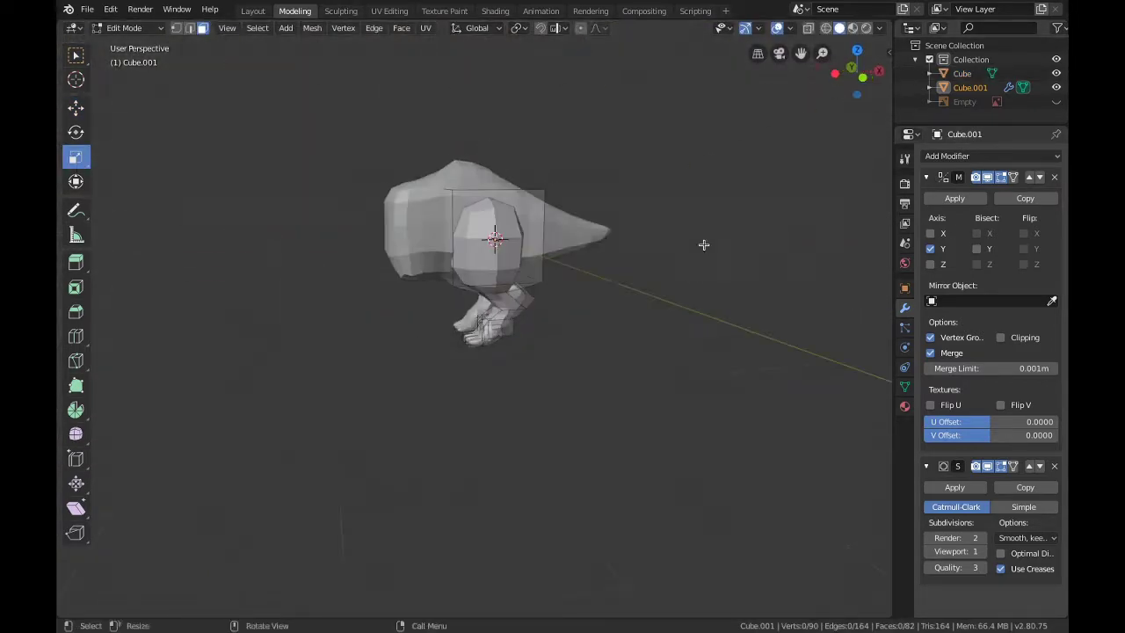
pyautogui.click(1056, 102)
pyautogui.click(1000, 337)
pyautogui.moveTo(901, 332)
pyautogui.mouseDown(button='middle')
pyautogui.moveTo(595, 281)
pyautogui.moveTo(58, 123)
pyautogui.mouseUp(button='middle')
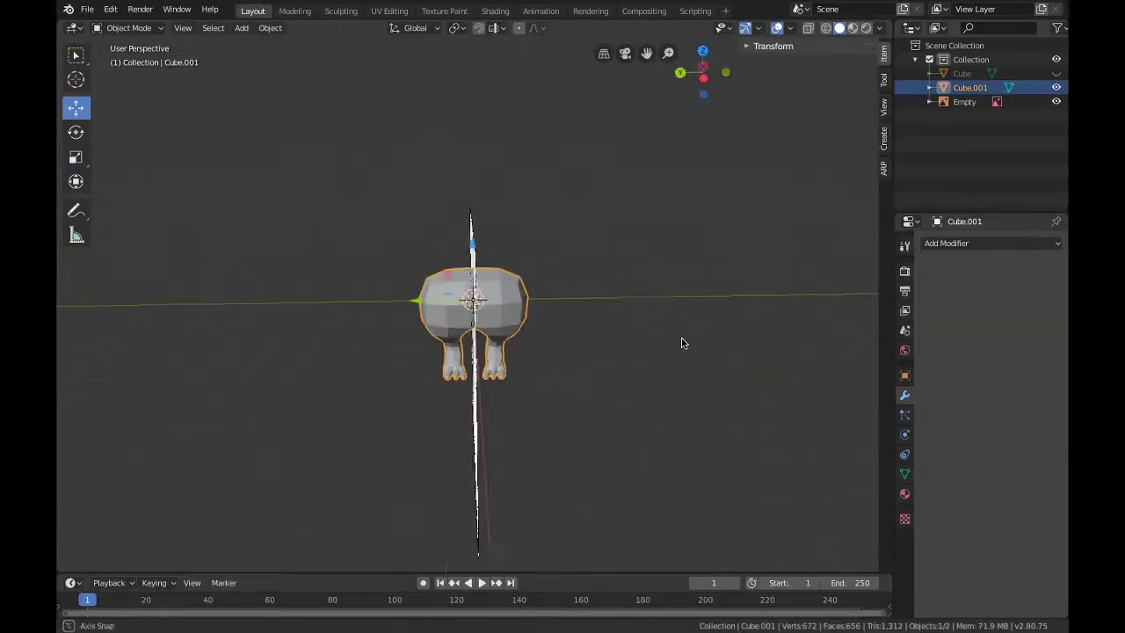
# Step: Add a new cube, Cube.002, and move it into place at the body's front
pyautogui.moveTo(599, 398)
pyautogui.mouseDown(button='middle')
pyautogui.moveTo(550, 296)
pyautogui.moveTo(470, 245)
pyautogui.moveTo(359, 251)
pyautogui.mouseUp(button='middle')
pyautogui.hotkey('shift', 'a')
pyautogui.click(550, 296)
pyautogui.press('g')
pyautogui.click(492, 281)
# Step: Delete Cube.002's left half and give it Mirror and level-1 Subdivision Surface modifiers
pyautogui.click(295, 10)
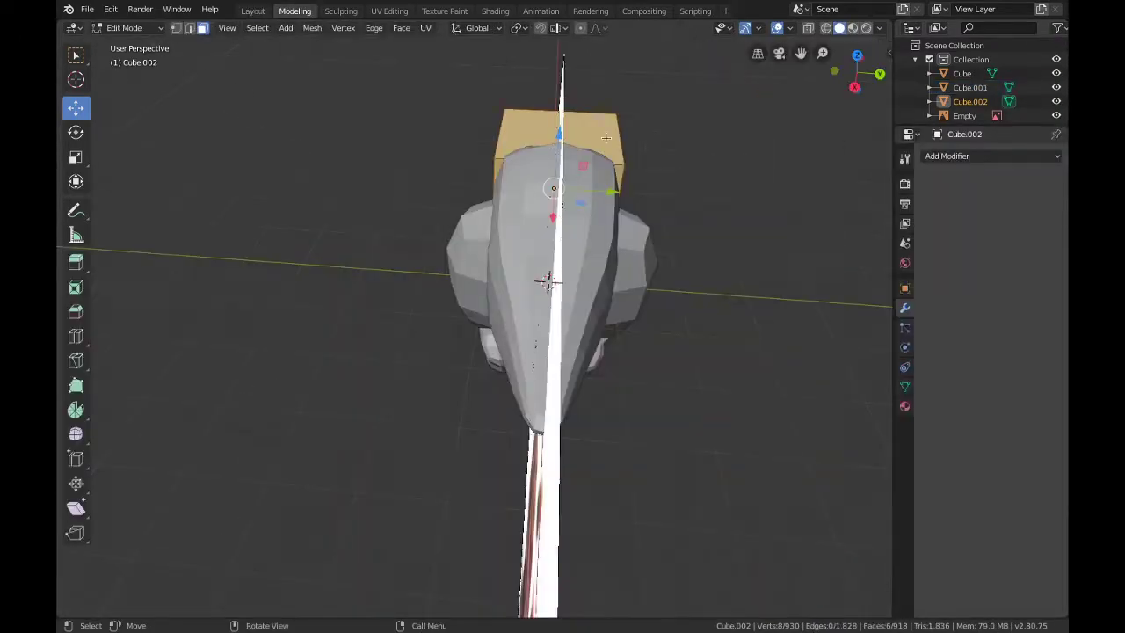
pyautogui.moveTo(527, 264); pyautogui.dragTo(555, 171, button='middle')
pyautogui.hotkey('alt', 'z')
pyautogui.moveTo(299, 105); pyautogui.dragTo(400, 351)
pyautogui.rightClick(564, 415)
pyautogui.click(564, 415)
pyautogui.click(991, 155)
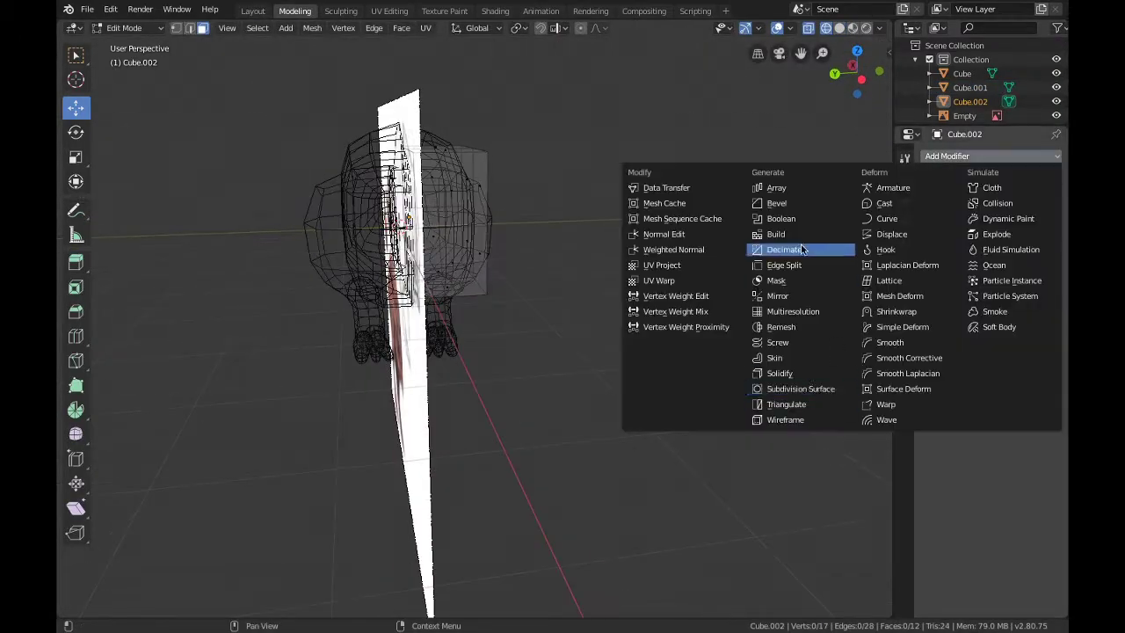
pyautogui.click(778, 251)
pyautogui.hotkey('ctrl', '1')
pyautogui.moveTo(736, 371); pyautogui.dragTo(1041, 121, button='middle')
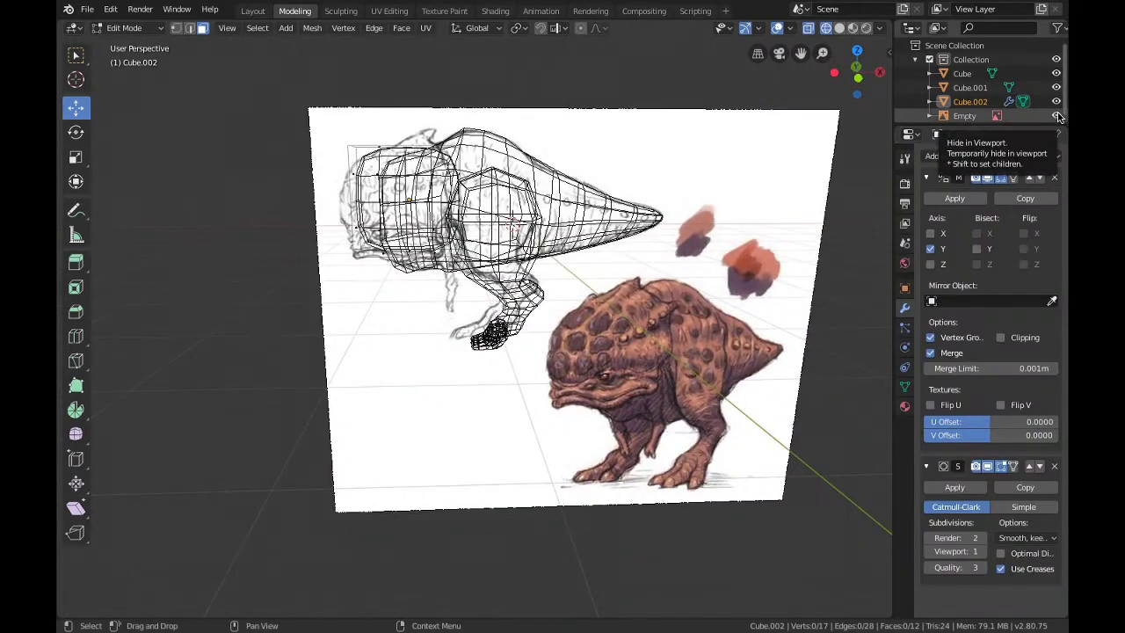
pyautogui.click(253, 11)
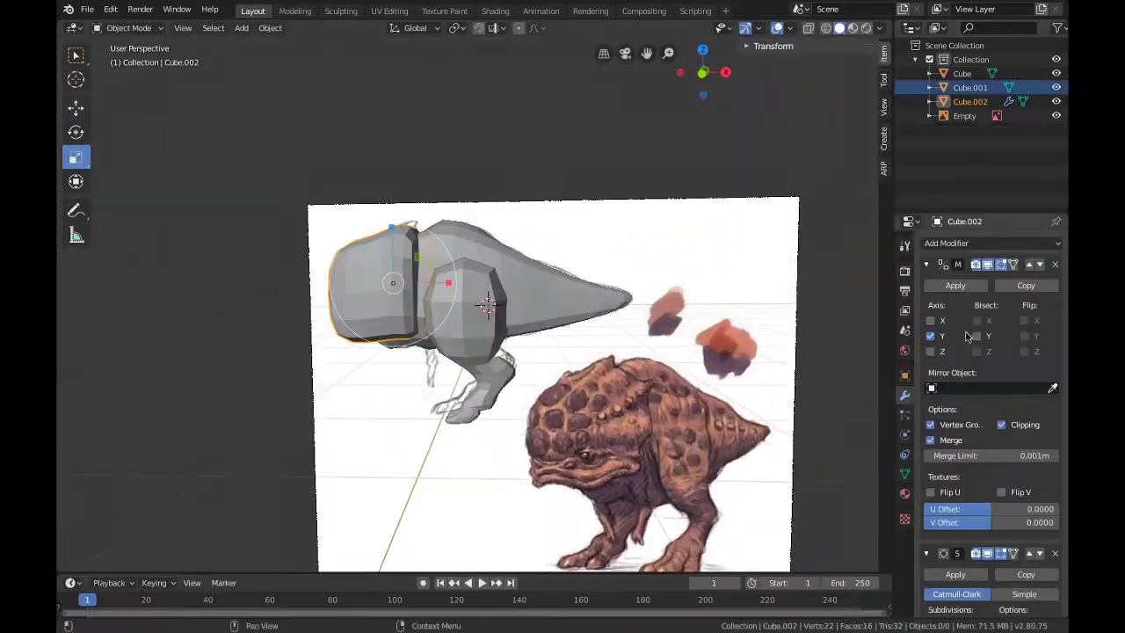
# Step: Add a Boolean union modifier to Cube targeting Cube.001
pyautogui.click(962, 73)
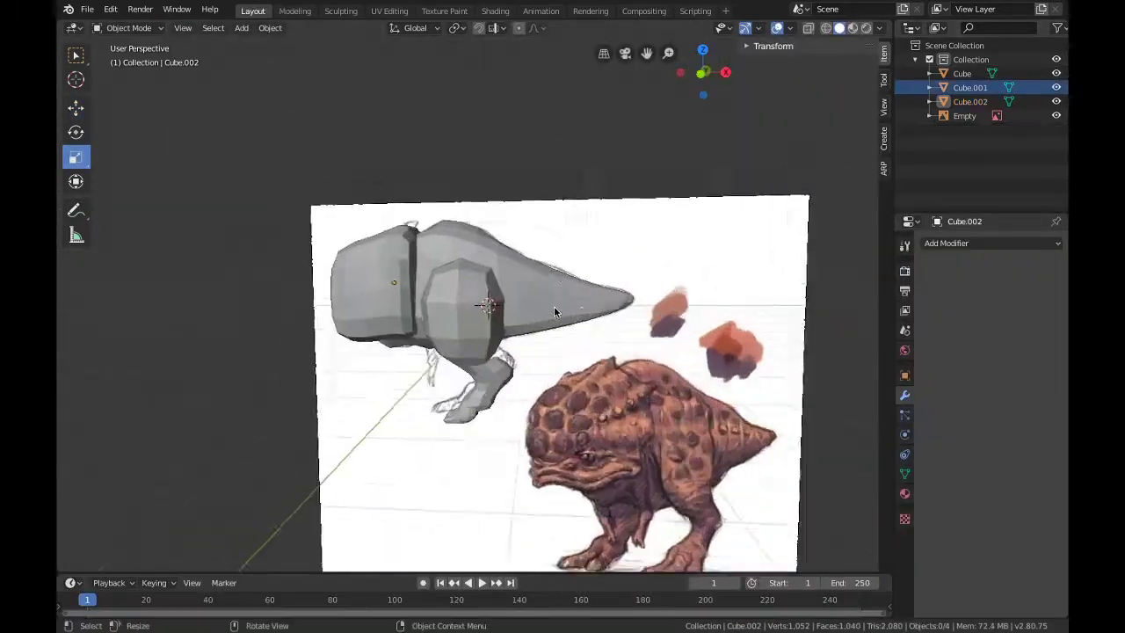
pyautogui.moveTo(553, 306); pyautogui.dragTo(520, 290, button='middle')
pyautogui.click(991, 243)
pyautogui.click(778, 294)
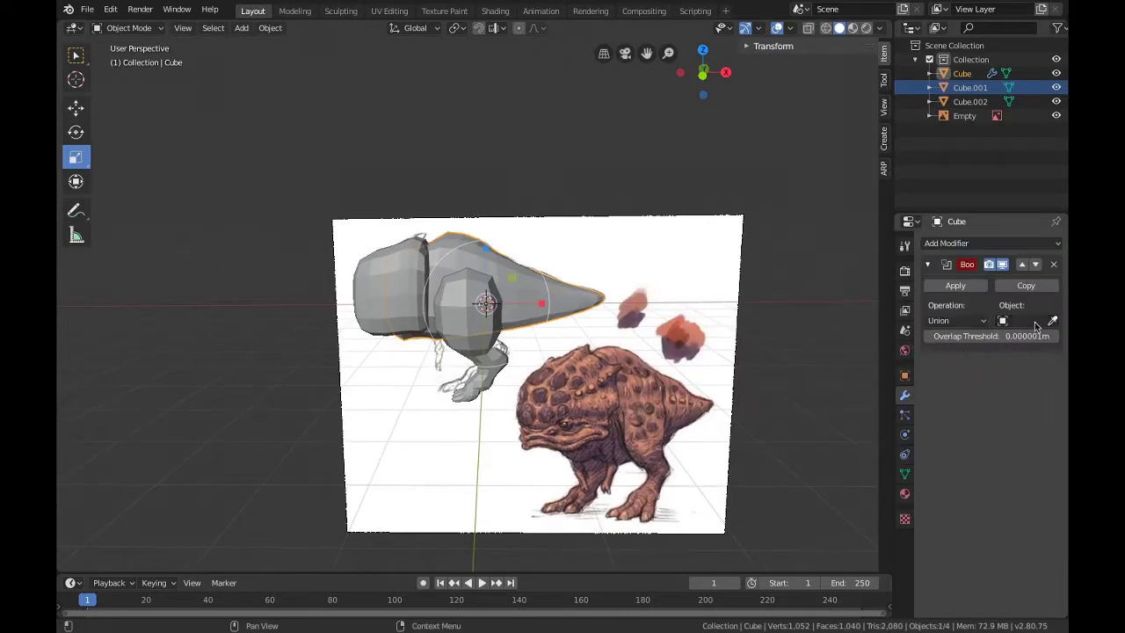
pyautogui.click(1056, 101)
pyautogui.click(1024, 320)
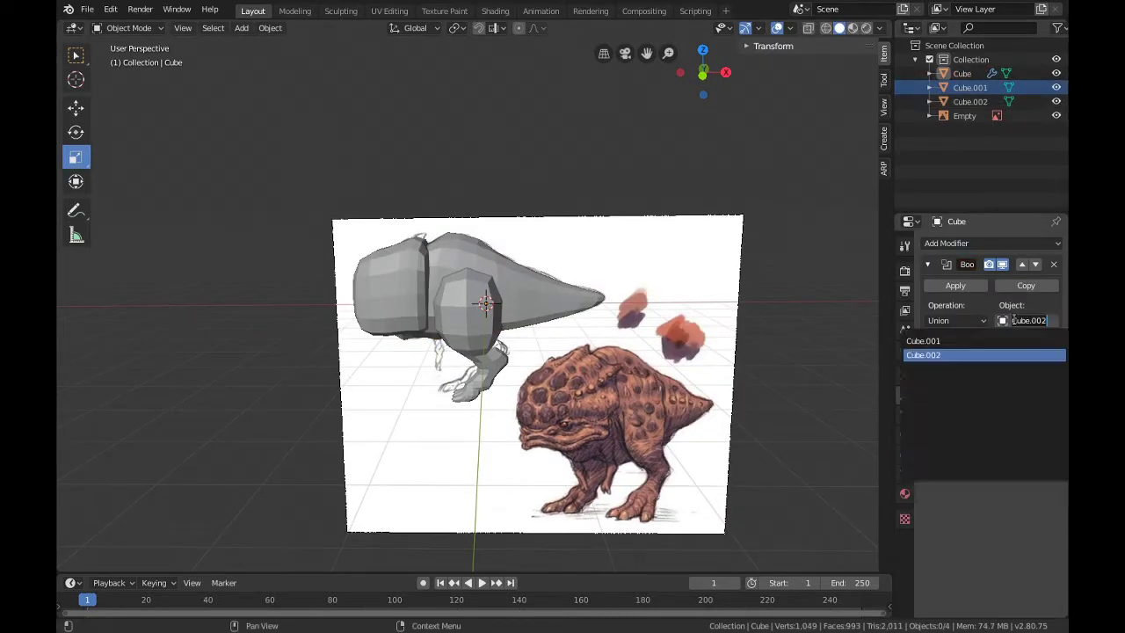
pyautogui.click(949, 334)
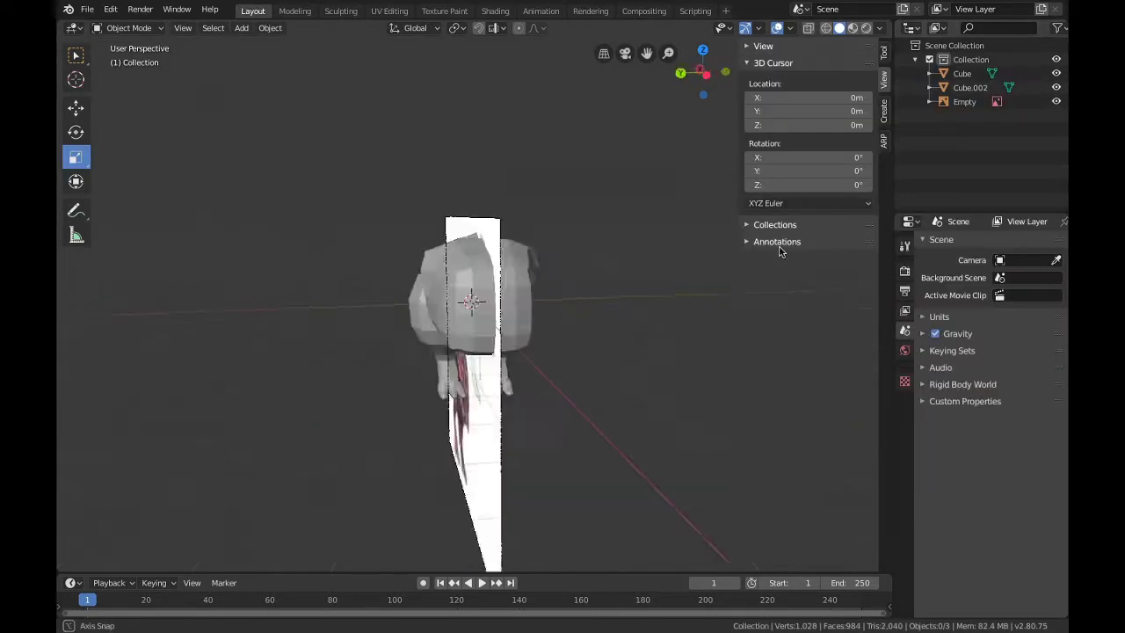
# Step: Add a second Boolean modifier targeting Cube.002 and hide Cube.002 in the viewport
pyautogui.click(954, 244)
pyautogui.click(778, 307)
pyautogui.click(1023, 320)
pyautogui.click(923, 340)
pyautogui.click(1056, 87)
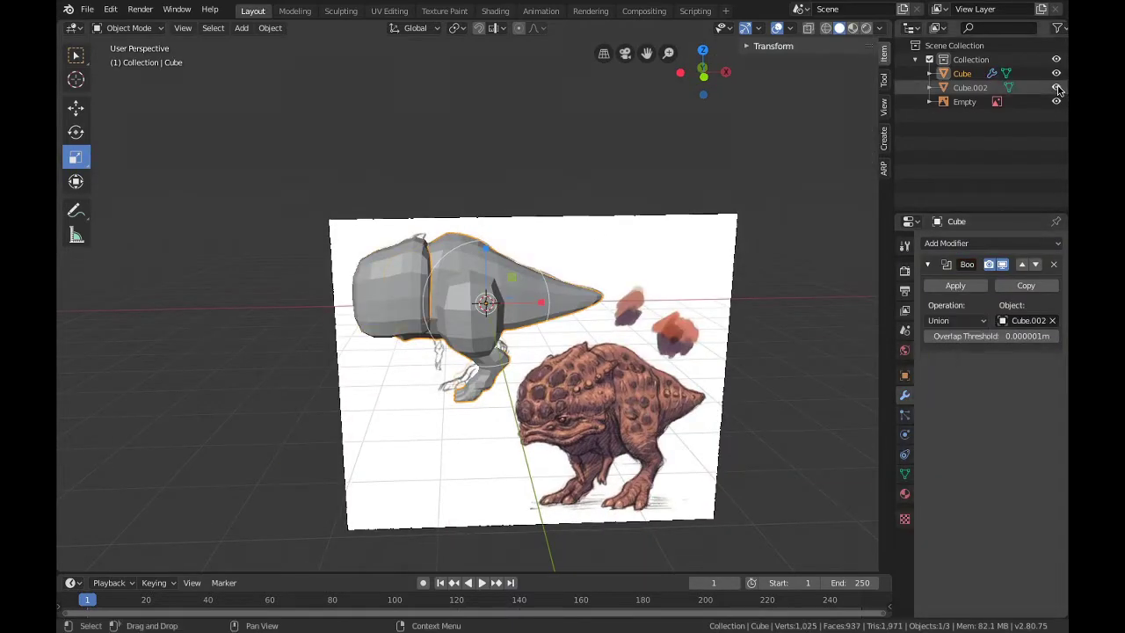
pyautogui.moveTo(703, 351)
pyautogui.mouseDown(button='middle')
pyautogui.moveTo(824, 359)
pyautogui.moveTo(688, 326)
pyautogui.moveTo(571, 334)
pyautogui.moveTo(779, 230)
pyautogui.mouseUp(button='middle')
# Step: Delete Cube.002 and add a fresh cube for the front leg
pyautogui.rightClick(969, 87)
pyautogui.click(957, 156)
pyautogui.click(241, 27)
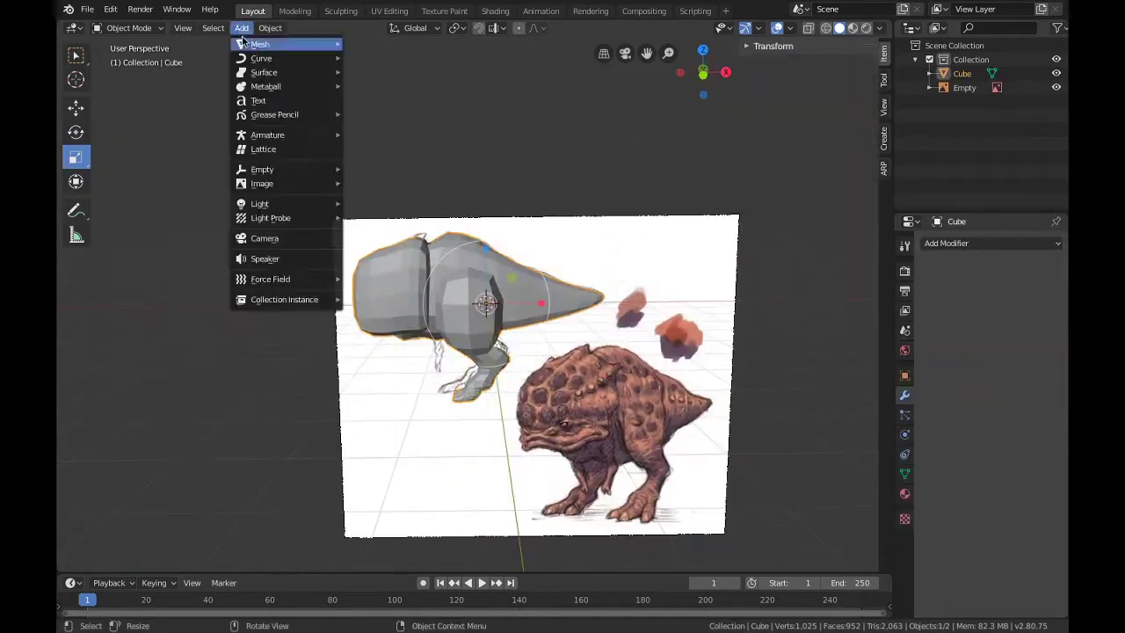
pyautogui.click(377, 55)
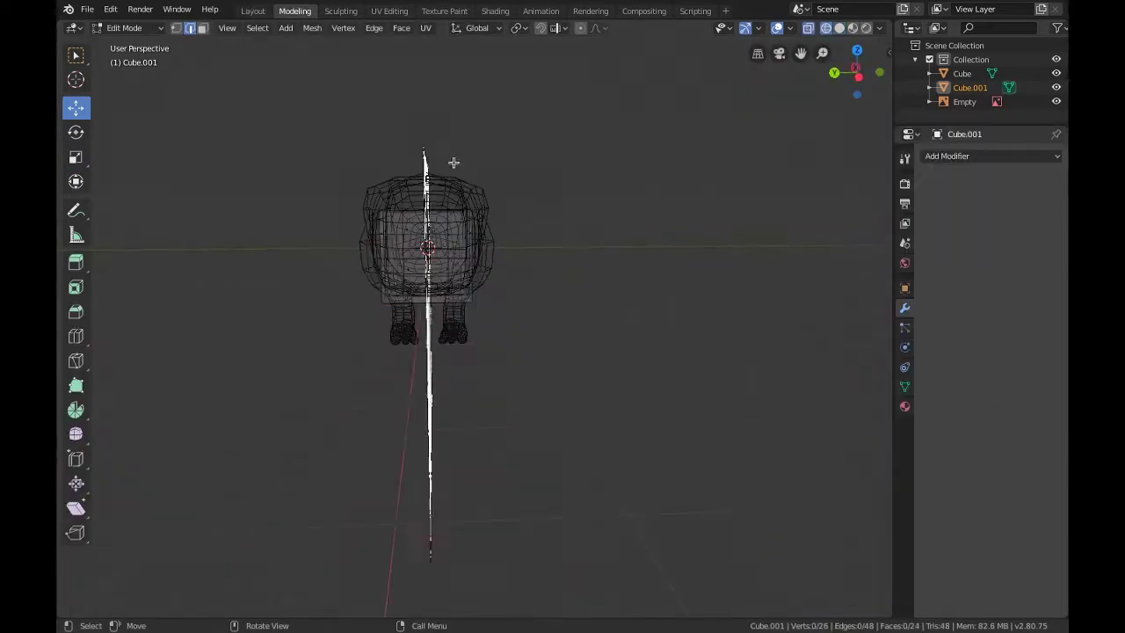
# Step: Give the new cube Mirror and Subdivision Surface modifiers and view it in solid shading
pyautogui.click(779, 296)
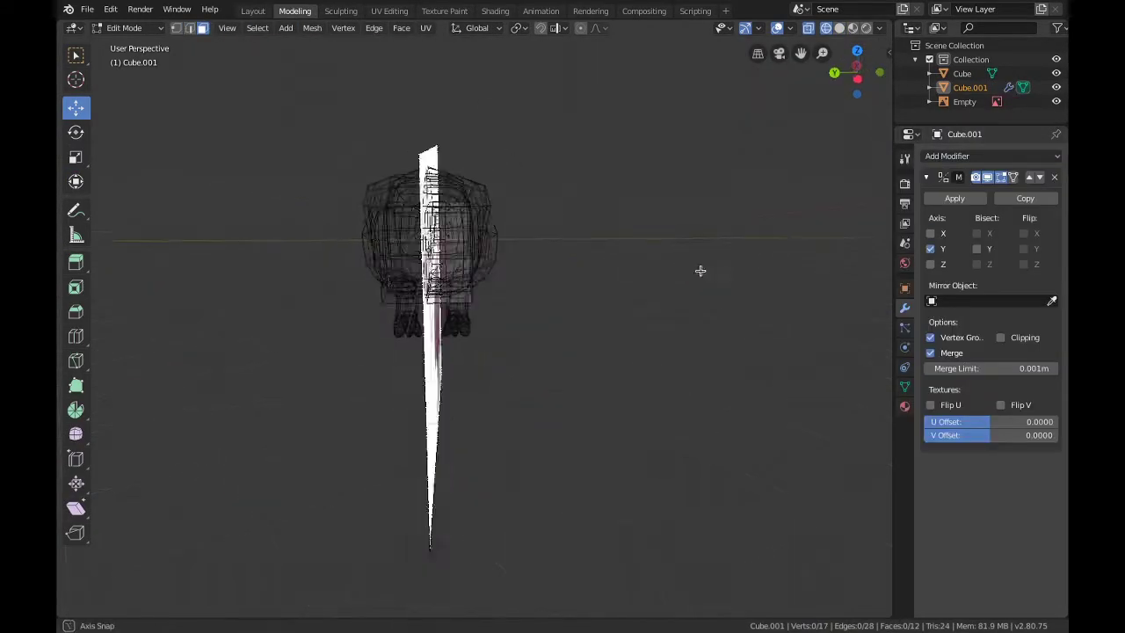
pyautogui.click(991, 156)
pyautogui.click(800, 388)
pyautogui.hotkey('shift', 'z')
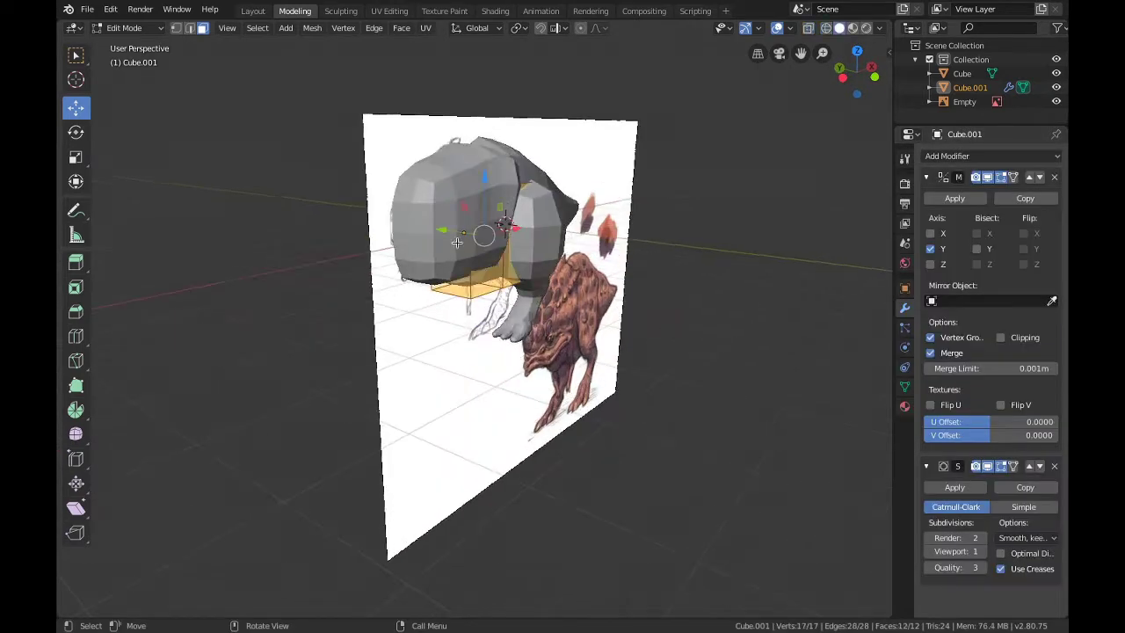
# Step: Move the new cube toward the creature's chest
pyautogui.moveTo(593, 312); pyautogui.dragTo(642, 290, button='middle')
pyautogui.press('g')
pyautogui.click(522, 258)
pyautogui.moveTo(522, 258); pyautogui.dragTo(533, 312, button='middle')
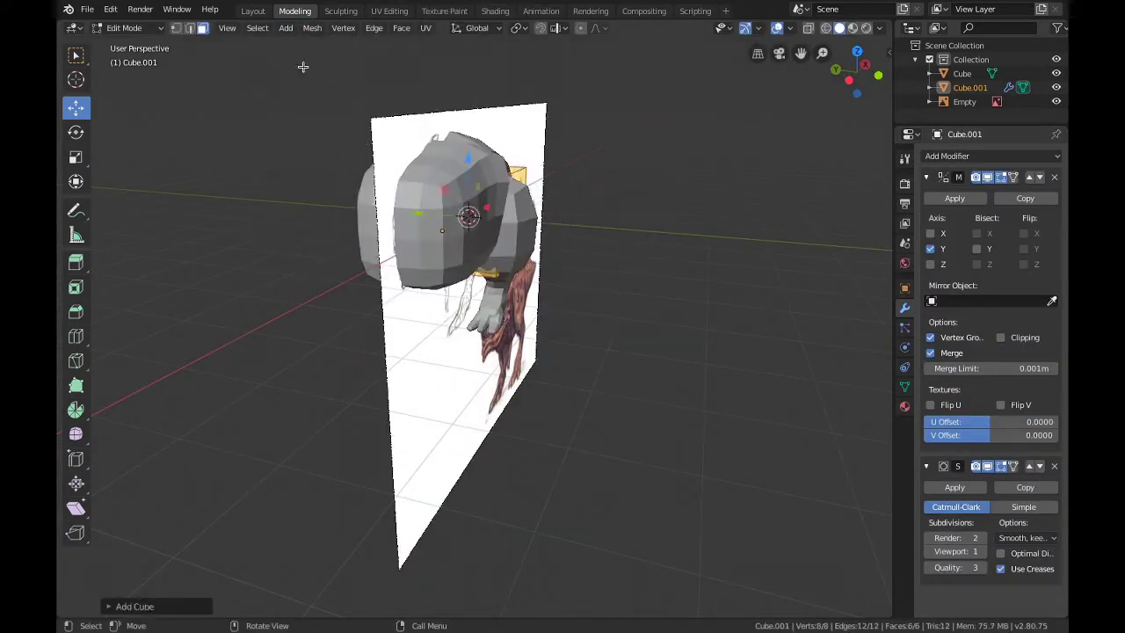
pyautogui.moveTo(303, 66); pyautogui.dragTo(492, 202, button='middle')
pyautogui.press('g')
pyautogui.click(545, 264)
pyautogui.scroll(3, 615, 229)
pyautogui.moveTo(615, 228)
pyautogui.mouseDown(button='middle')
pyautogui.moveTo(760, 216)
pyautogui.moveTo(568, 185)
pyautogui.mouseUp(button='middle')
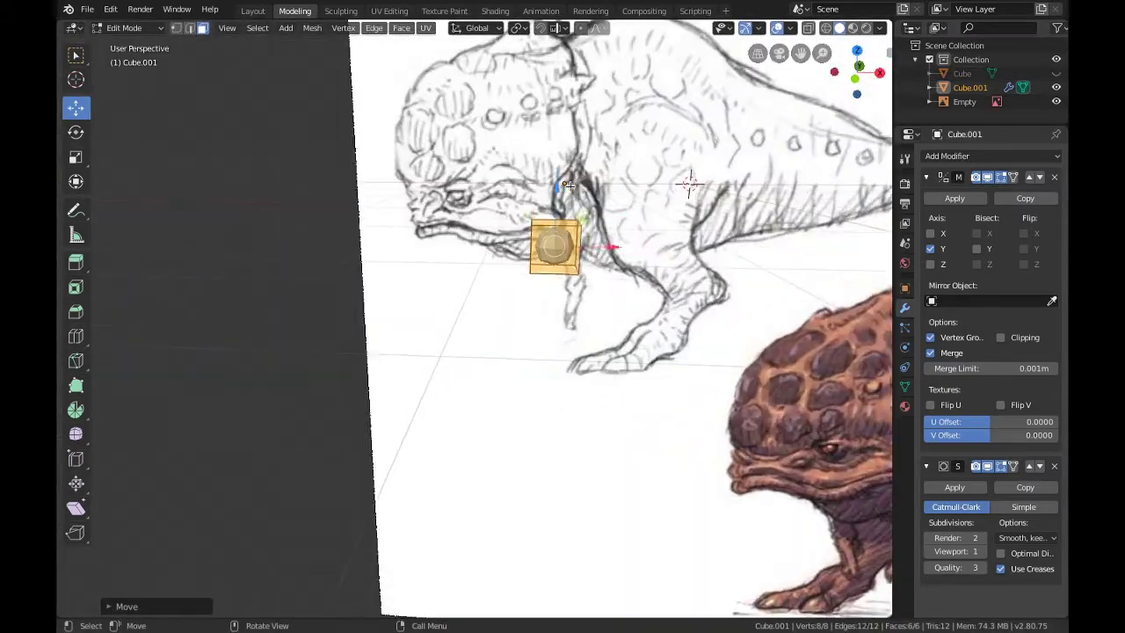
# Step: Scale the cube down and check its fit against the Cube body mesh
pyautogui.press('g')
pyautogui.press('Escape')
pyautogui.press('s')
pyautogui.click(623, 221)
pyautogui.click(1056, 73)
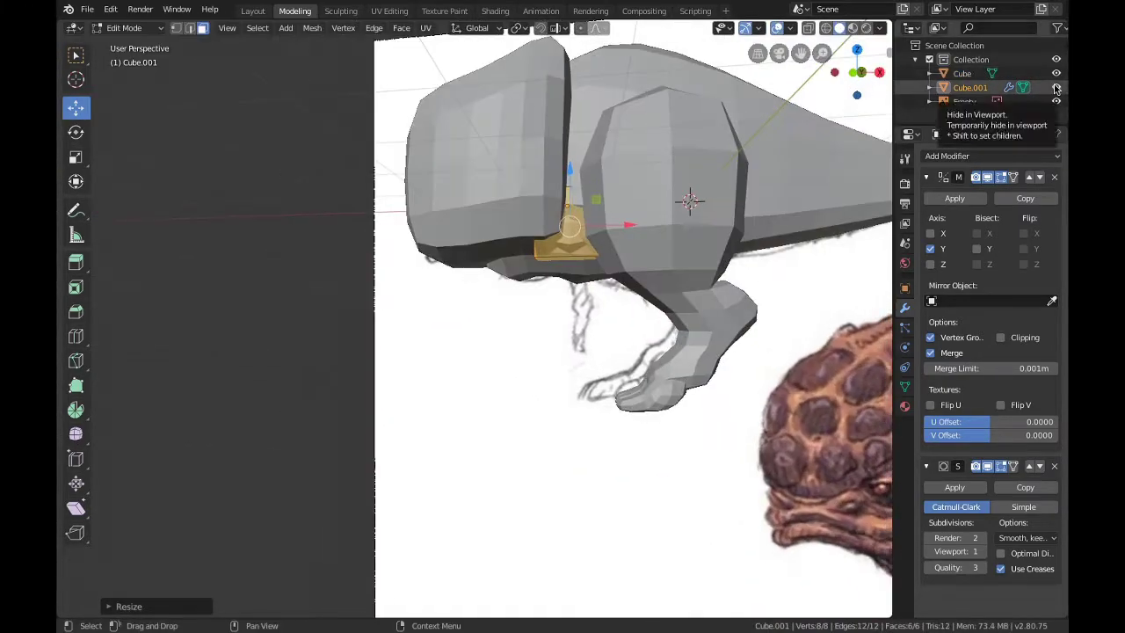
pyautogui.click(1056, 73)
pyautogui.scroll(3, 574, 339)
# Step: Extrude the bottom face downward and reposition the end face to shape the leg
pyautogui.hotkey('shift', 'space')
pyautogui.press('e')
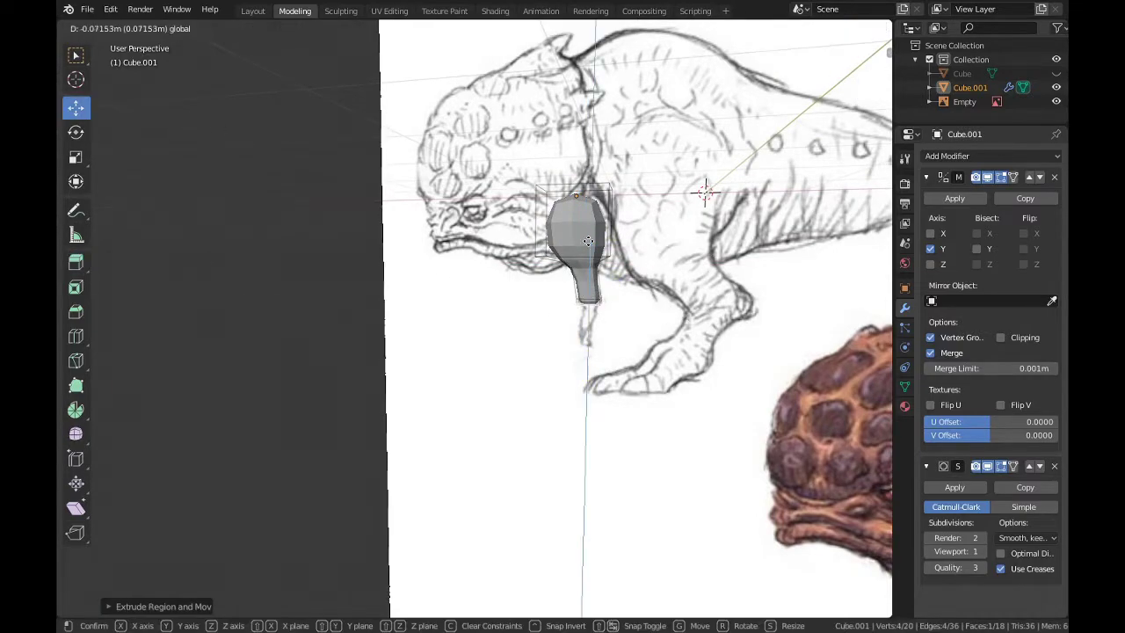
pyautogui.moveTo(588, 274); pyautogui.dragTo(696, 279, button='middle')
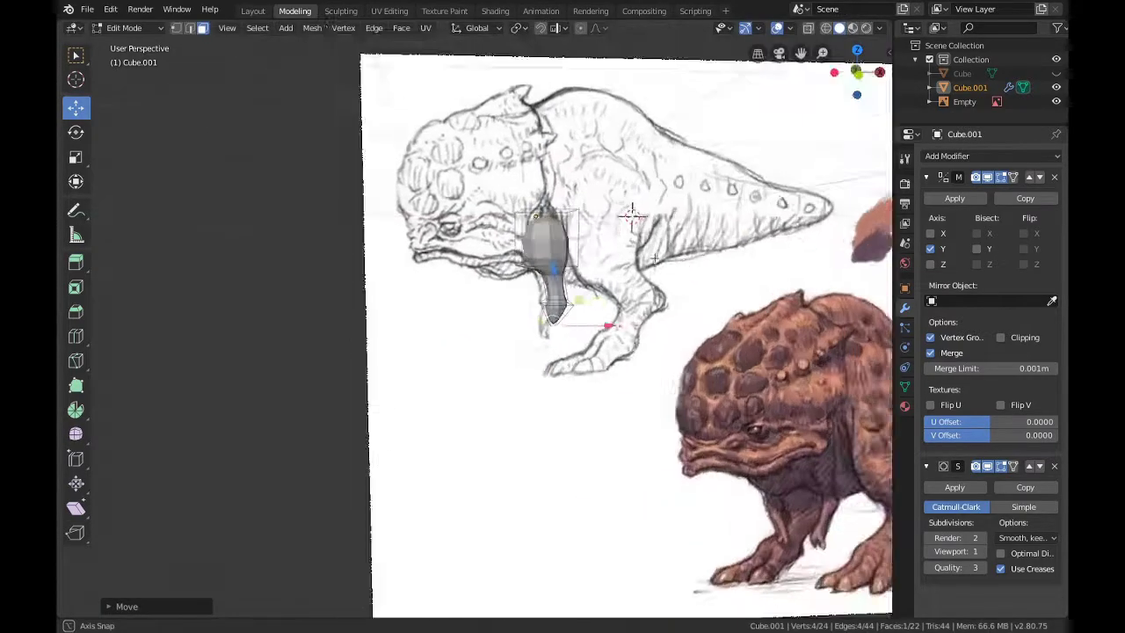
pyautogui.click(214, 331)
pyautogui.rightClick(453, 35)
pyautogui.moveTo(492, 352); pyautogui.dragTo(565, 416, button='middle')
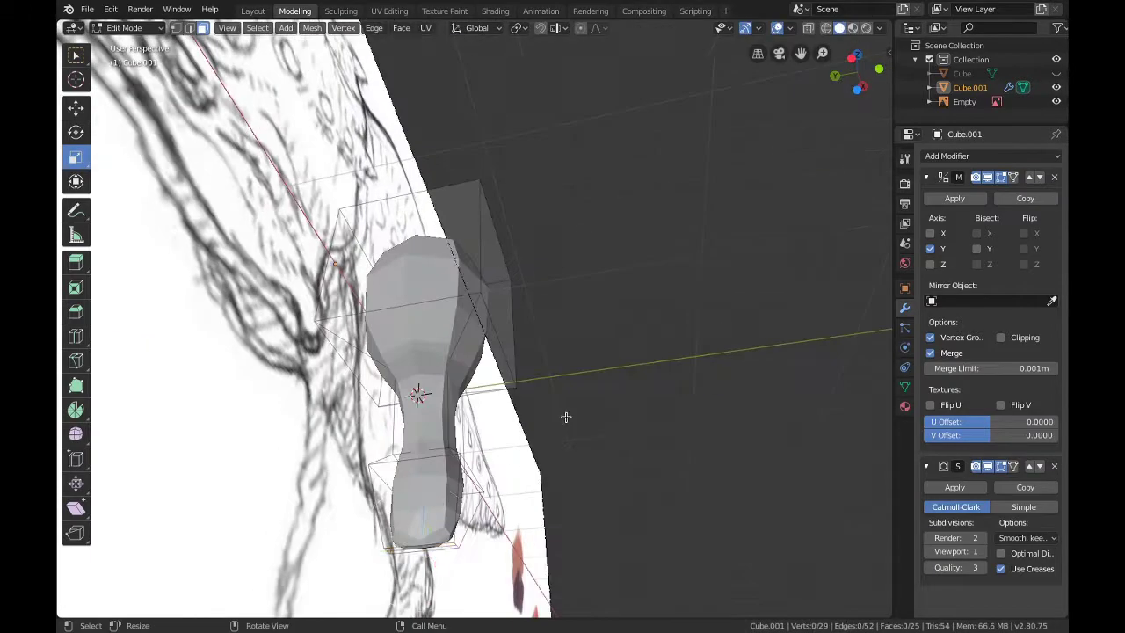
pyautogui.rightClick(549, 231)
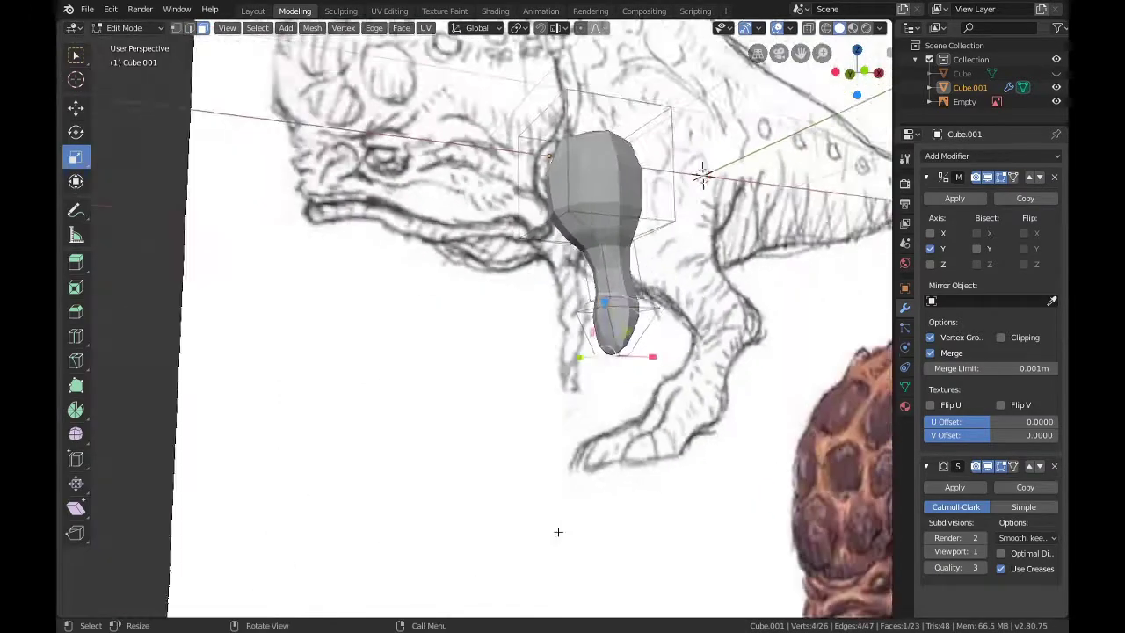
pyautogui.click(65, 261)
pyautogui.moveTo(632, 353); pyautogui.dragTo(454, 531, button='middle')
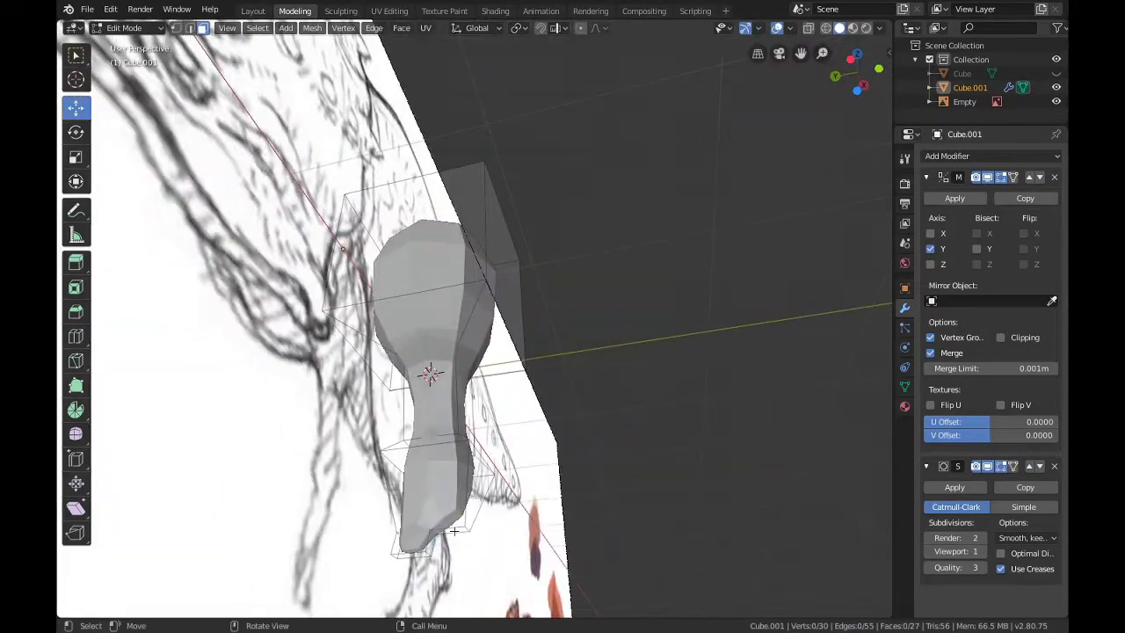
pyautogui.click(76, 106)
pyautogui.moveTo(414, 454)
pyautogui.mouseDown(button='middle')
pyautogui.moveTo(464, 475)
pyautogui.moveTo(638, 404)
pyautogui.mouseUp(button='middle')
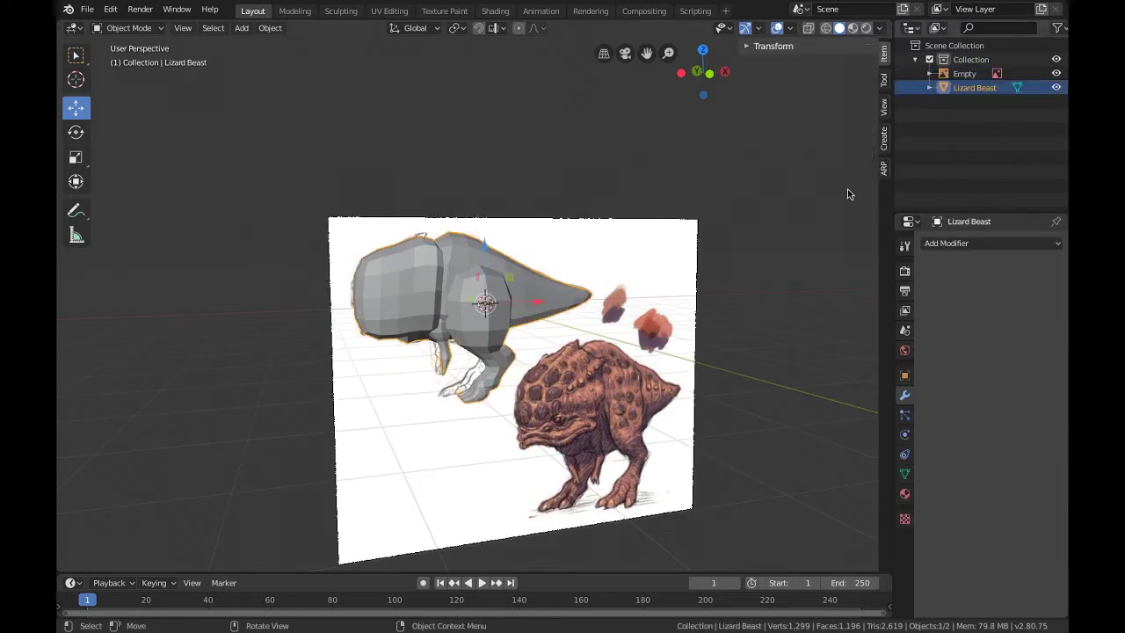
# Step: Create a new brown material with roughness 1 for Lizard Beast
pyautogui.click(904, 493)
pyautogui.moveTo(878, 386); pyautogui.dragTo(756, 376, button='middle')
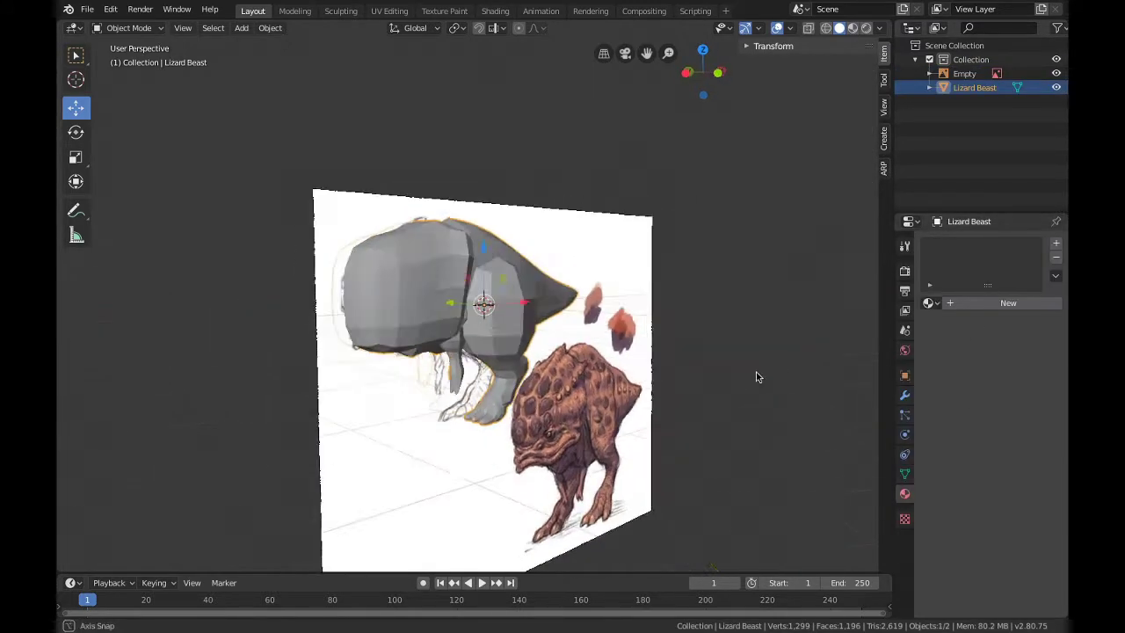
pyautogui.click(988, 306)
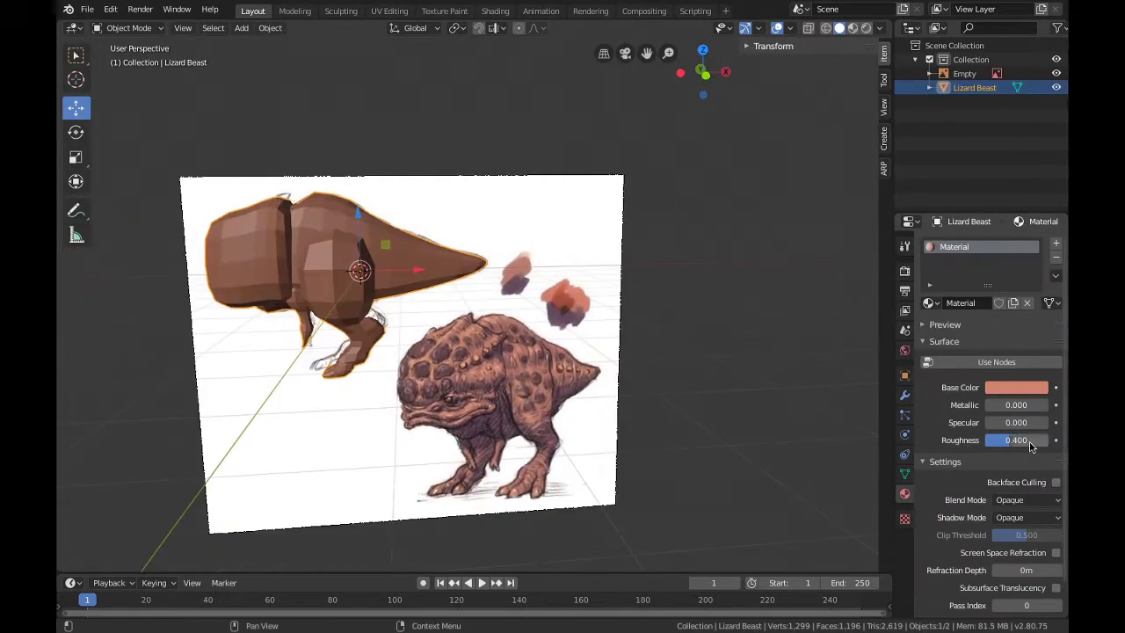
pyautogui.moveTo(562, 352)
pyautogui.mouseDown(button='middle')
pyautogui.moveTo(632, 347)
pyautogui.moveTo(527, 334)
pyautogui.mouseUp(button='middle')
# Step: Add a UV sphere for the eyes with a Mirror modifier
pyautogui.click(240, 28)
pyautogui.click(377, 88)
pyautogui.moveTo(377, 88); pyautogui.dragTo(615, 264, button='middle')
pyautogui.click(904, 394)
pyautogui.click(974, 249)
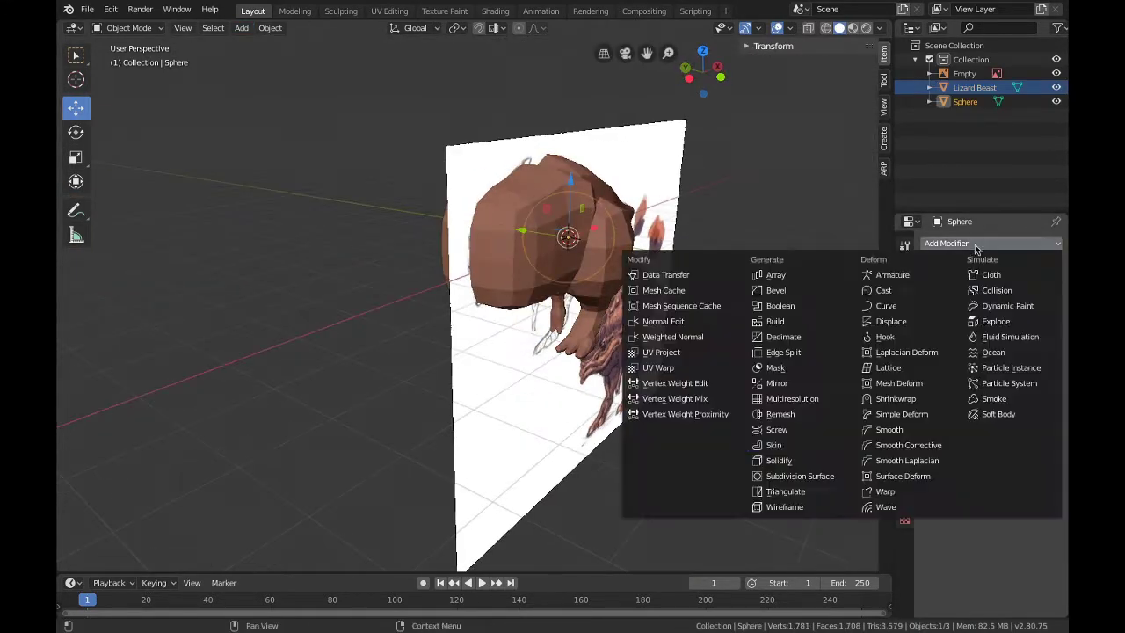
pyautogui.click(796, 383)
pyautogui.click(294, 11)
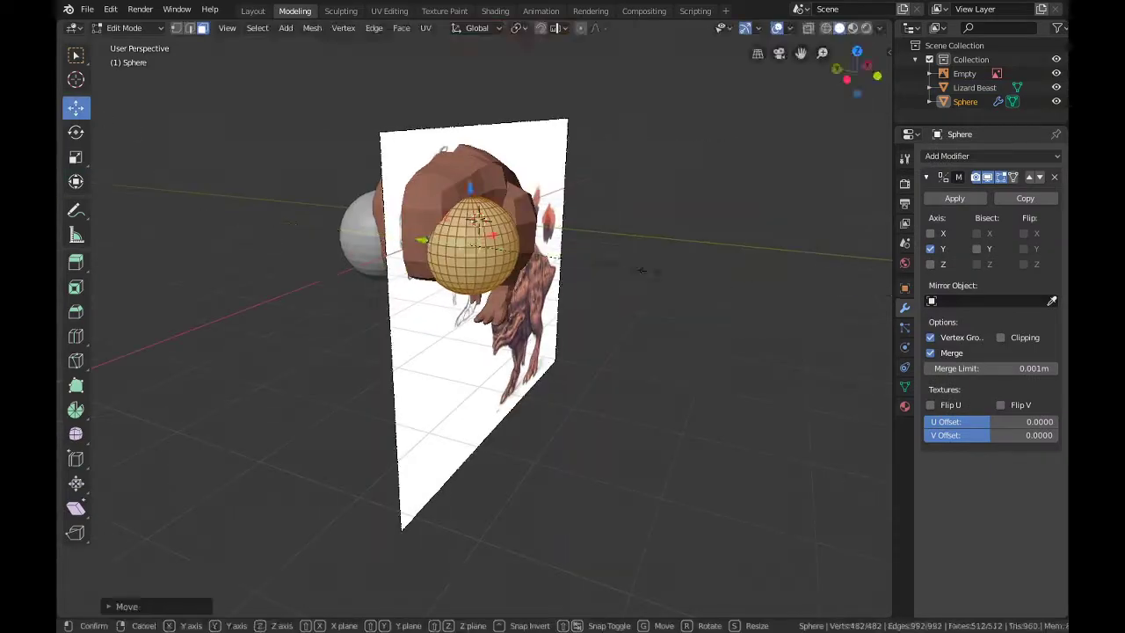
# Step: Scale and move the eye sphere onto the head's eye position
pyautogui.press('s')
pyautogui.click(76, 106)
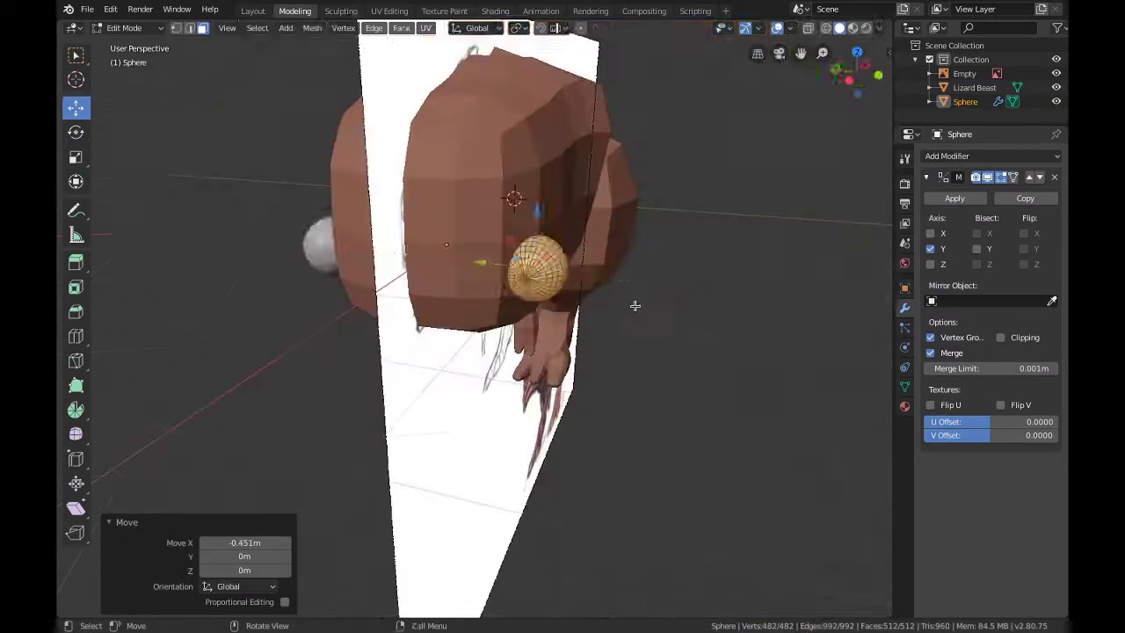
pyautogui.moveTo(225, 485); pyautogui.dragTo(527, 307, button='middle')
pyautogui.scroll(-3, 548, 289)
pyautogui.press('KP_1')
pyautogui.moveTo(432, 191); pyautogui.dragTo(438, 204)
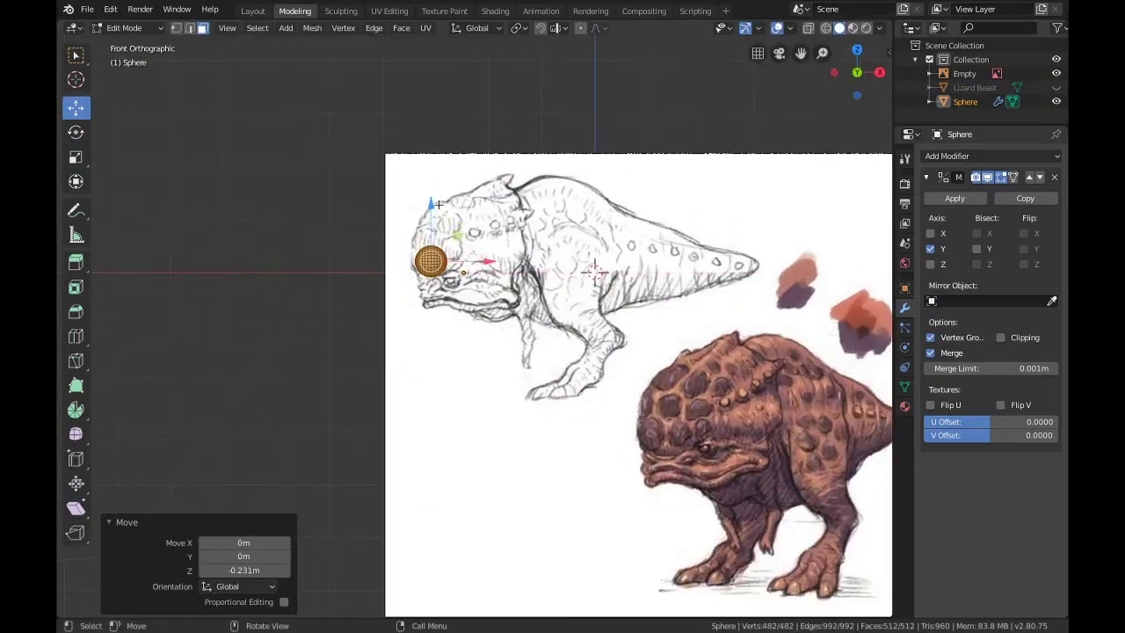
pyautogui.moveTo(834, 207); pyautogui.dragTo(451, 263, button='middle')
pyautogui.press('g')
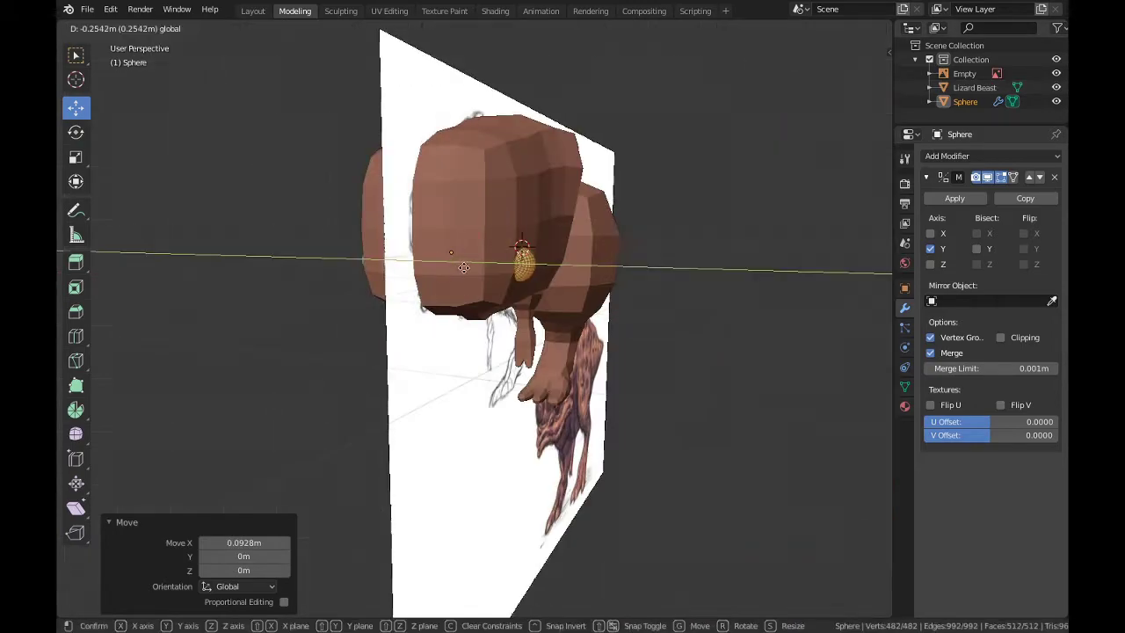
pyautogui.click(463, 267)
# Step: Isolate the sphere and recess the pupil faces with proportional editing
pyautogui.press('KP_Divide')
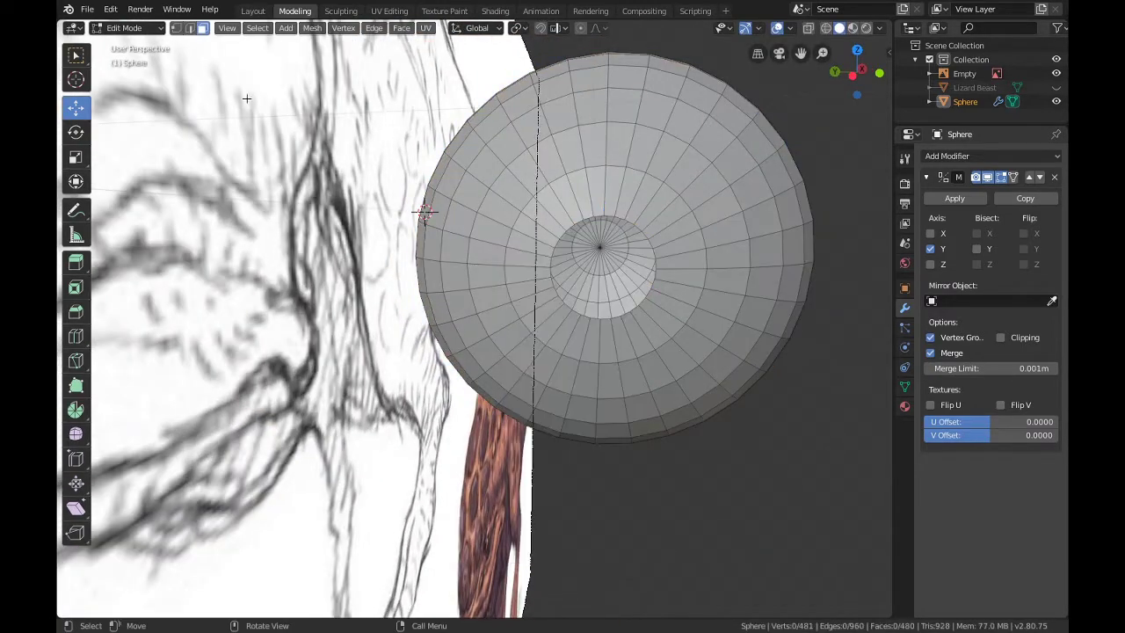
pyautogui.moveTo(247, 98); pyautogui.dragTo(539, 326, button='middle')
pyautogui.press('g')
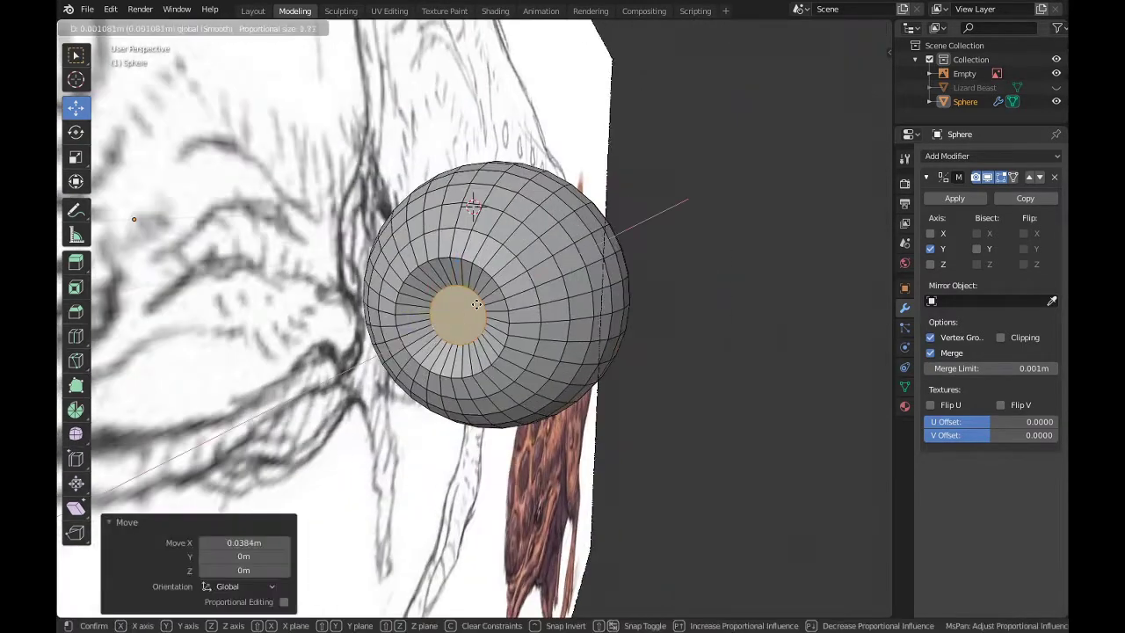
pyautogui.click(508, 302)
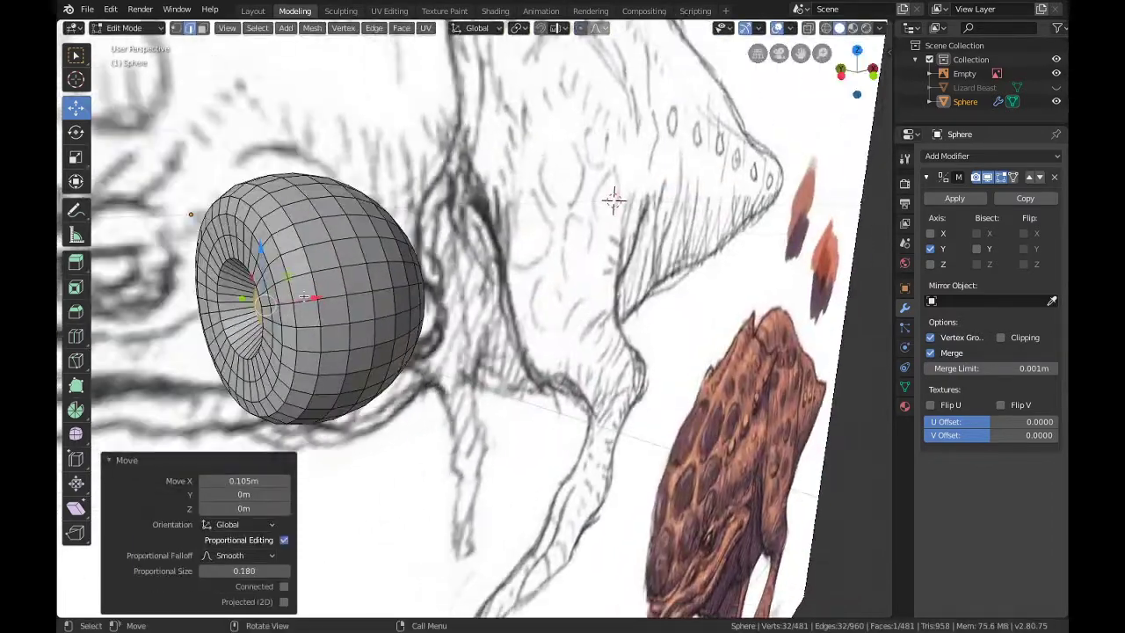
pyautogui.moveTo(508, 302)
pyautogui.mouseDown(button='middle')
pyautogui.moveTo(458, 293)
pyautogui.moveTo(231, 68)
pyautogui.mouseUp(button='middle')
pyautogui.press('o')
pyautogui.press('g')
pyautogui.click(708, 214)
pyautogui.moveTo(708, 213); pyautogui.dragTo(539, 326, button='middle')
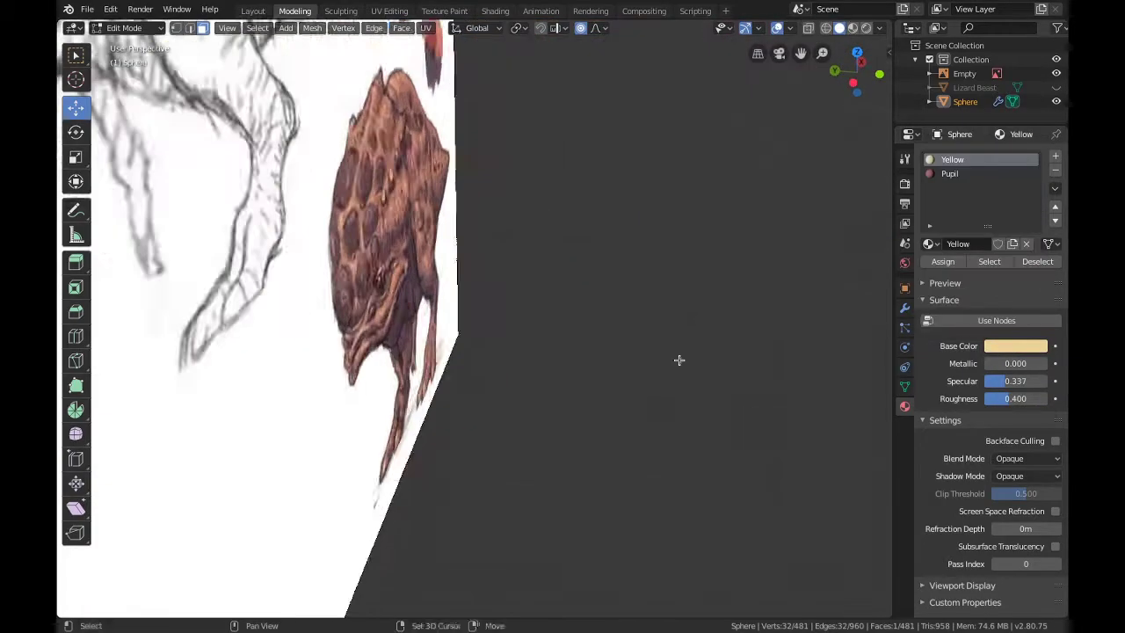
# Step: Assign the dark red Pupil material to the pupil faces and enable Dyntopo for sculpting
pyautogui.press('c')
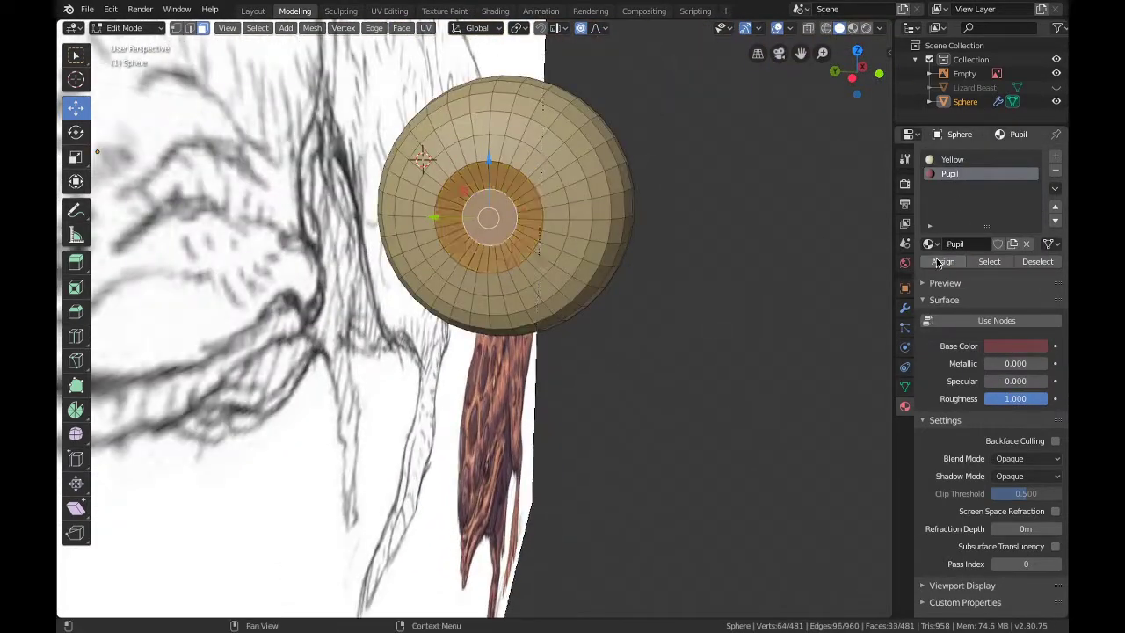
pyautogui.click(940, 261)
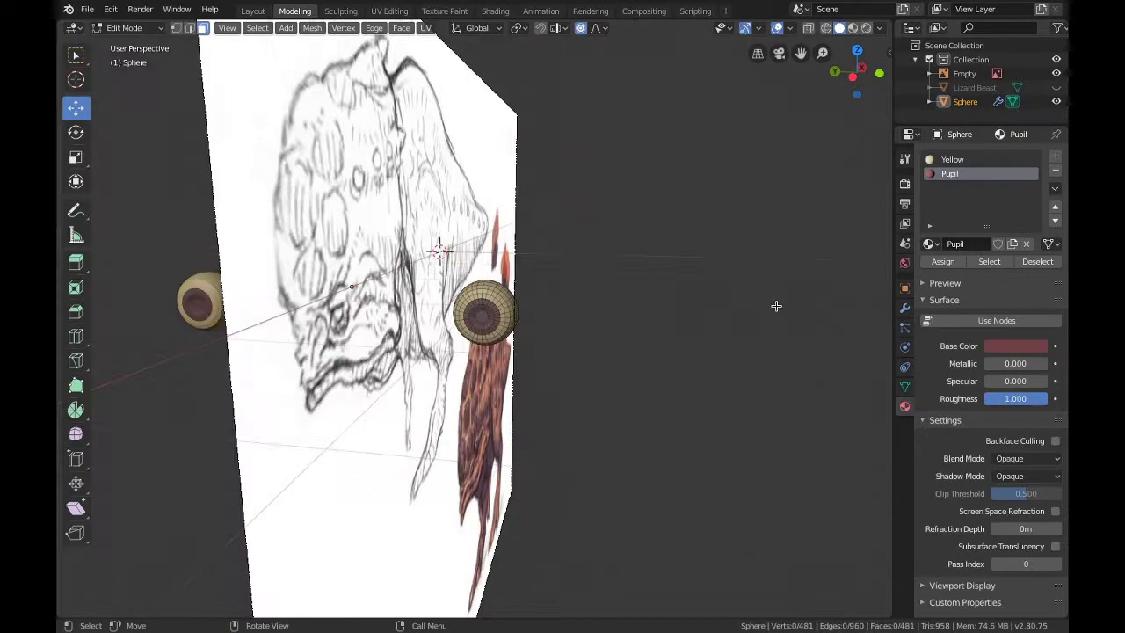
pyautogui.moveTo(610, 308); pyautogui.dragTo(735, 340, button='middle')
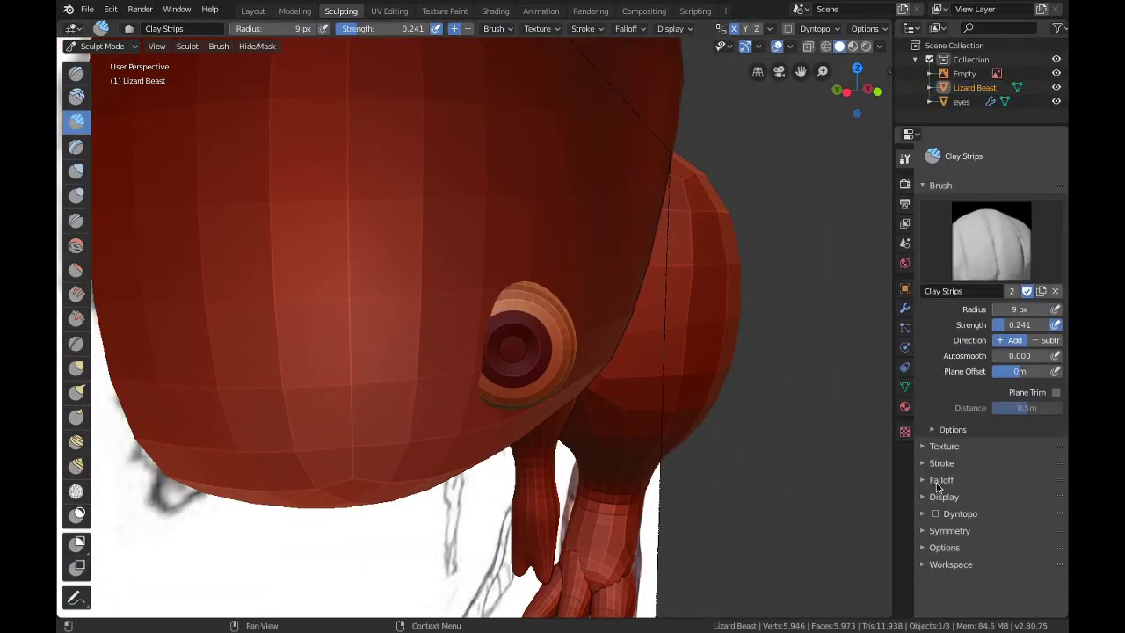
pyautogui.click(934, 513)
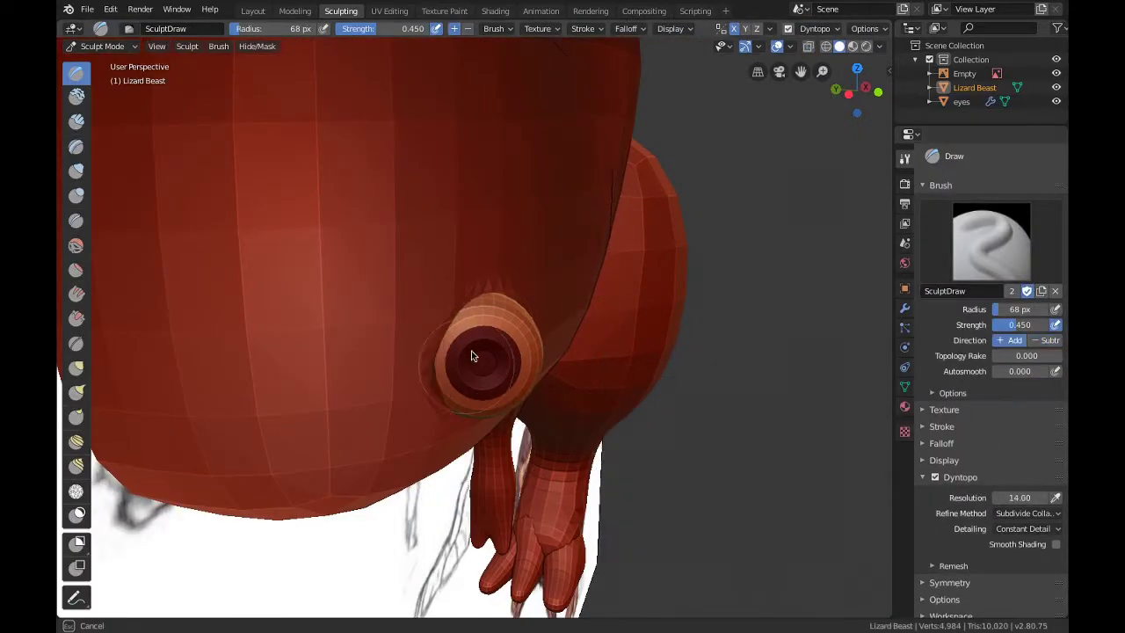
# Step: Orbit around the eye socket to inspect it from several angles
pyautogui.scroll(3, 471, 355)
pyautogui.moveTo(394, 449)
pyautogui.mouseDown(button='middle')
pyautogui.moveTo(422, 353)
pyautogui.moveTo(392, 265)
pyautogui.moveTo(270, 410)
pyautogui.mouseUp(button='middle')
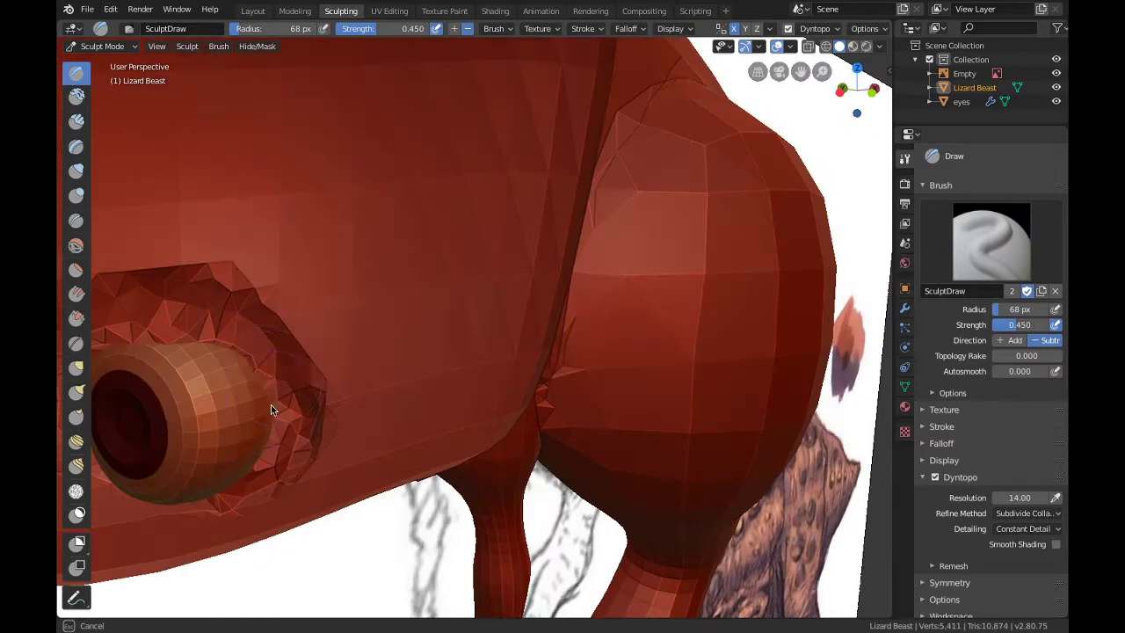
pyautogui.moveTo(239, 336); pyautogui.dragTo(382, 376, button='middle')
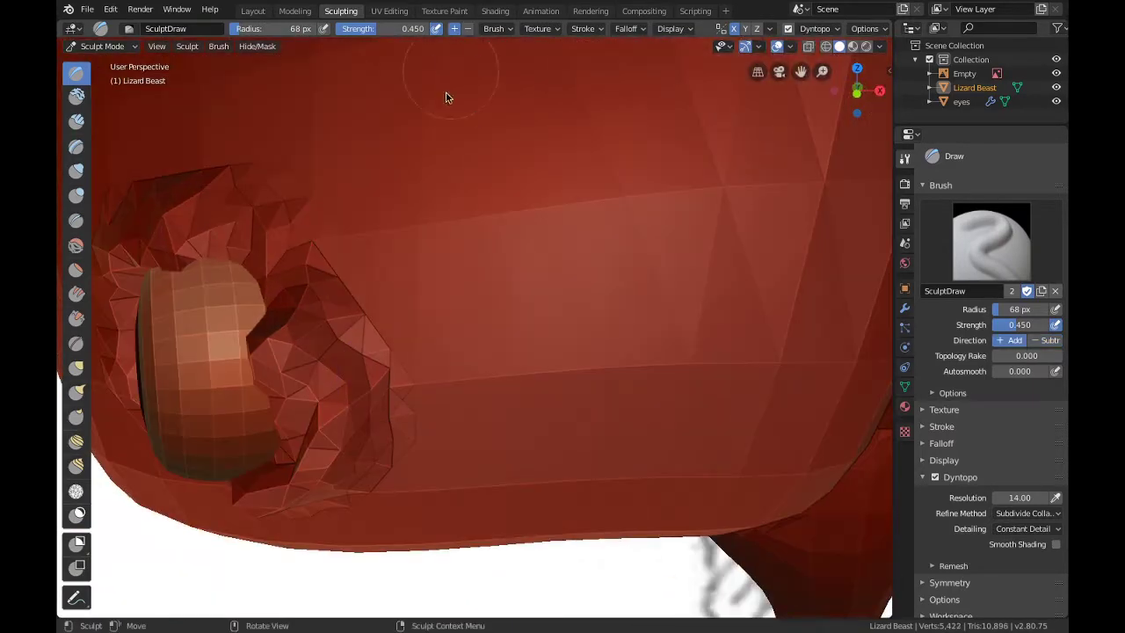
pyautogui.moveTo(445, 97)
pyautogui.mouseDown(button='middle')
pyautogui.moveTo(589, 265)
pyautogui.moveTo(440, 141)
pyautogui.moveTo(347, 257)
pyautogui.mouseUp(button='middle')
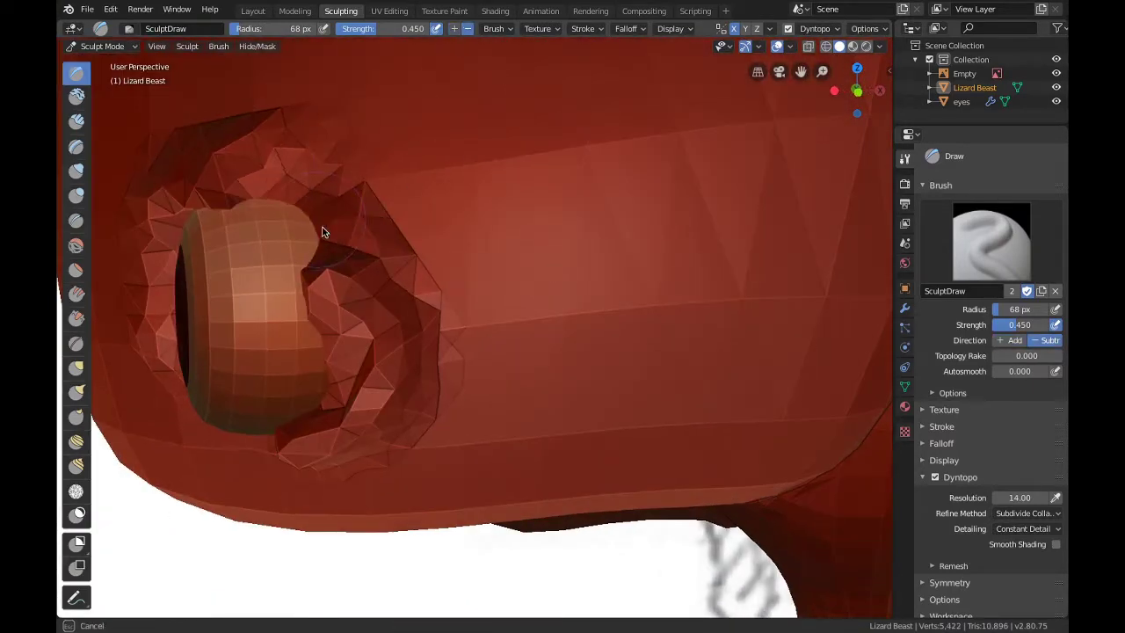
pyautogui.moveTo(306, 423)
pyautogui.mouseDown(button='middle')
pyautogui.moveTo(489, 276)
pyautogui.moveTo(511, 278)
pyautogui.mouseUp(button='middle')
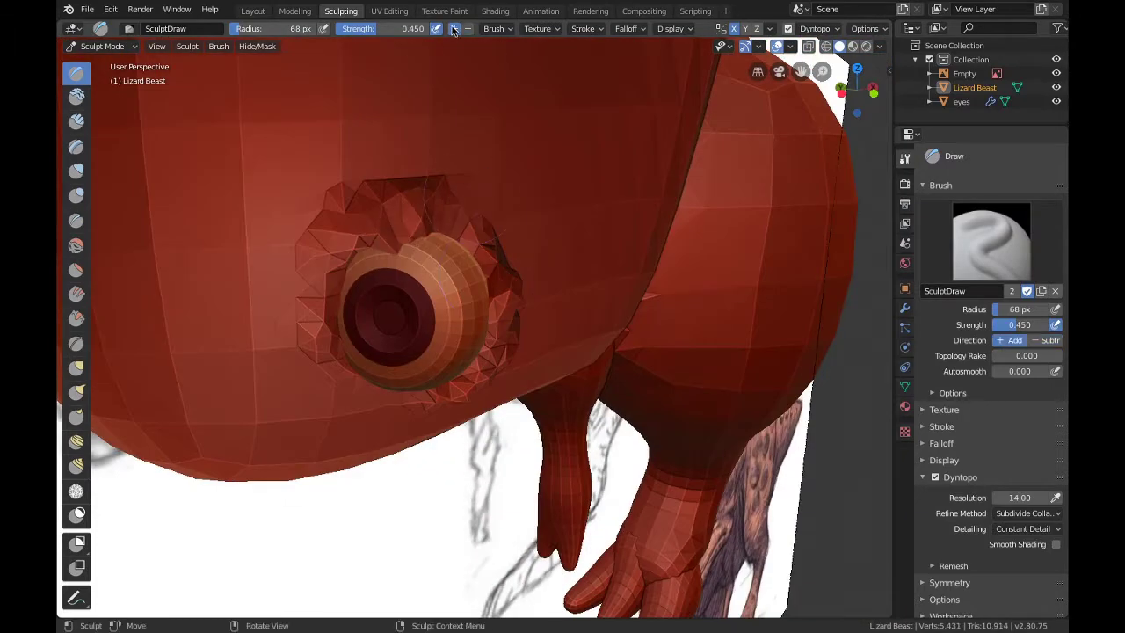
pyautogui.moveTo(474, 382)
pyautogui.mouseDown(button='middle')
pyautogui.moveTo(497, 220)
pyautogui.moveTo(349, 225)
pyautogui.moveTo(291, 261)
pyautogui.moveTo(374, 293)
pyautogui.moveTo(503, 298)
pyautogui.mouseUp(button='middle')
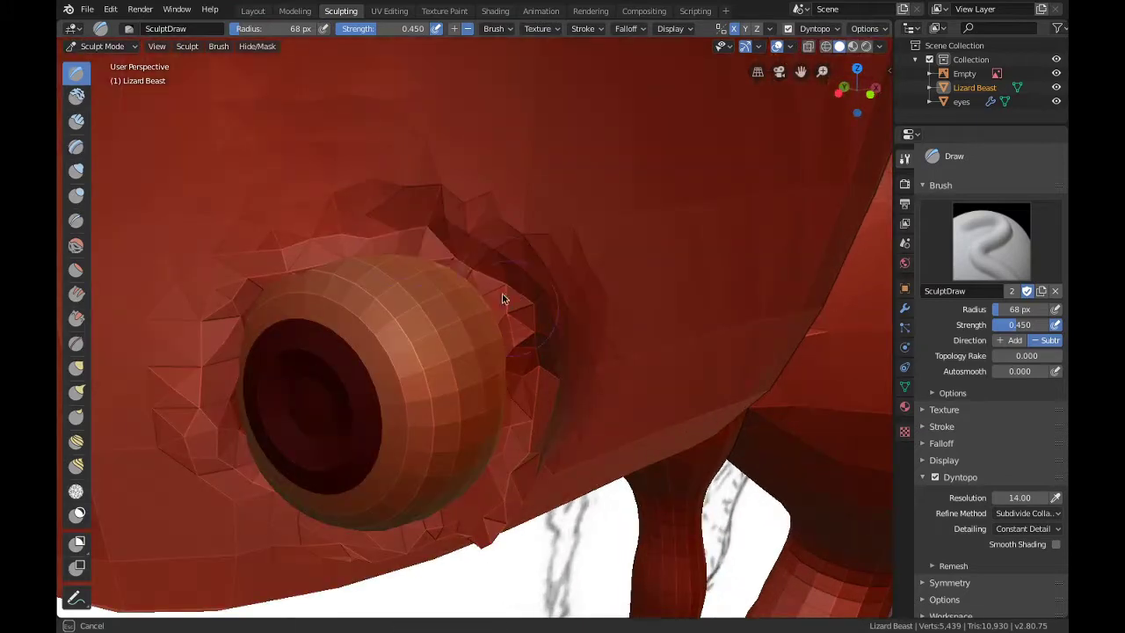
pyautogui.moveTo(508, 361)
pyautogui.mouseDown(button='middle')
pyautogui.moveTo(554, 253)
pyautogui.moveTo(357, 312)
pyautogui.moveTo(453, 39)
pyautogui.mouseUp(button='middle')
pyautogui.moveTo(578, 223)
pyautogui.mouseDown(button='middle')
pyautogui.moveTo(343, 293)
pyautogui.moveTo(343, 166)
pyautogui.moveTo(572, 254)
pyautogui.moveTo(517, 212)
pyautogui.mouseUp(button='middle')
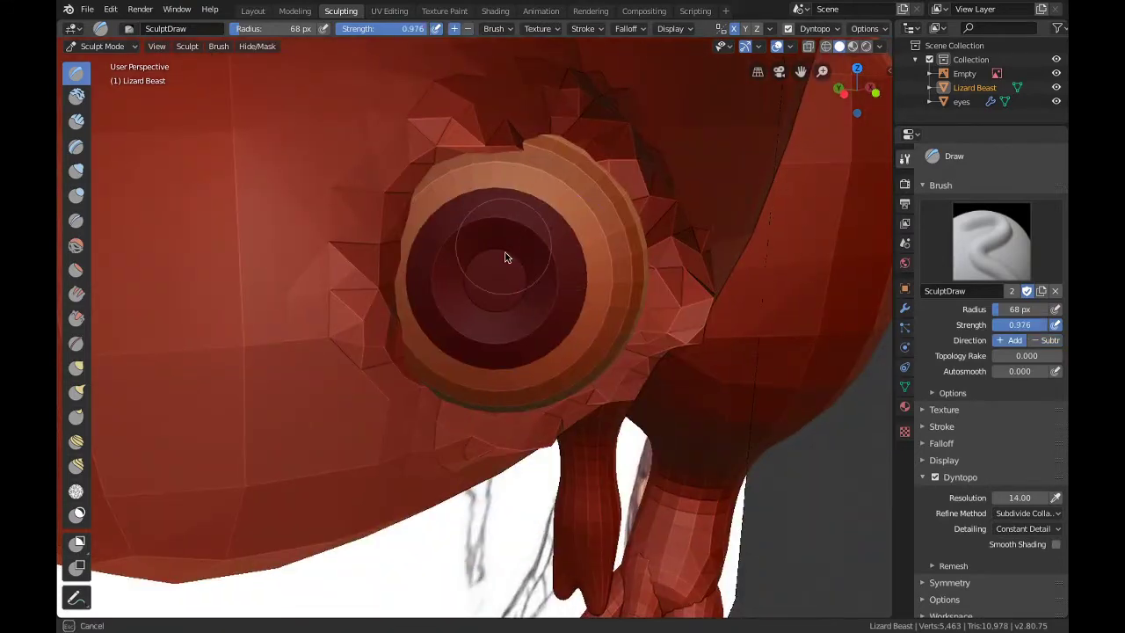
pyautogui.moveTo(505, 257)
pyautogui.keyDown('ctrl'); pyautogui.mouseDown(button='middle')
pyautogui.moveTo(519, 188)
pyautogui.moveTo(544, 152)
pyautogui.mouseUp(button='middle'); pyautogui.keyUp('ctrl')
pyautogui.moveTo(608, 211)
pyautogui.mouseDown(button='middle')
pyautogui.moveTo(608, 226)
pyautogui.moveTo(402, 316)
pyautogui.moveTo(387, 180)
pyautogui.moveTo(566, 221)
pyautogui.mouseUp(button='middle')
pyautogui.moveTo(432, 201)
pyautogui.mouseDown(button='middle')
pyautogui.moveTo(605, 204)
pyautogui.moveTo(650, 181)
pyautogui.moveTo(738, 226)
pyautogui.moveTo(626, 219)
pyautogui.moveTo(480, 272)
pyautogui.mouseUp(button='middle')
# Step: Undo the rough triangulated ring and sculpt a new raised rim around the eye
pyautogui.hotkey('ctrl', 'z')
pyautogui.moveTo(522, 316); pyautogui.dragTo(573, 263, button='middle')
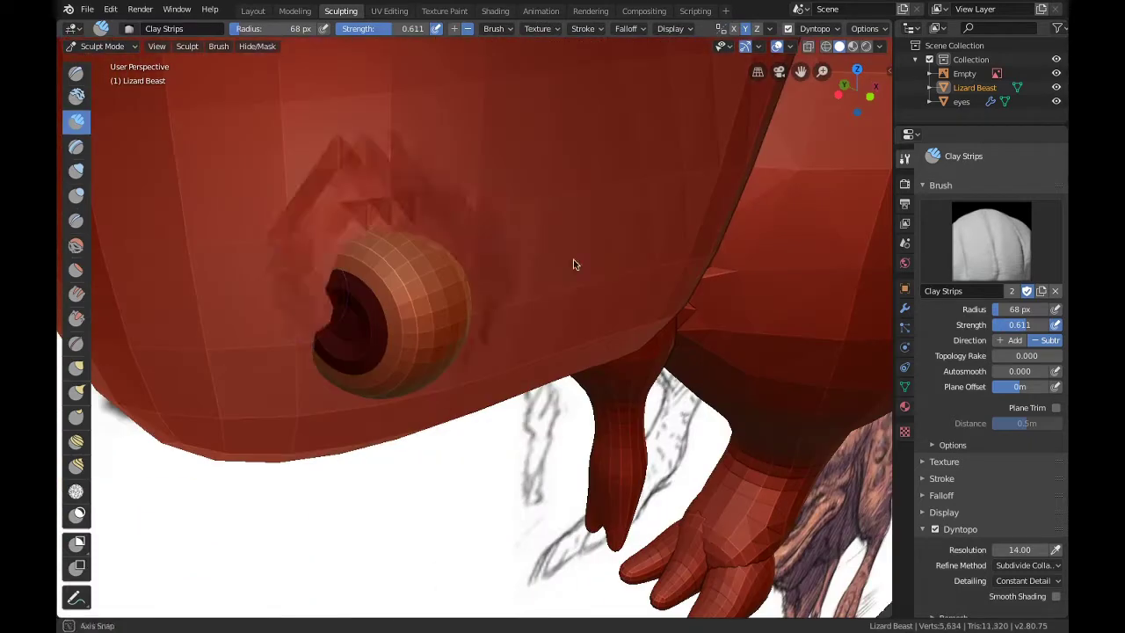
pyautogui.moveTo(460, 243); pyautogui.dragTo(492, 281)
pyautogui.moveTo(492, 281); pyautogui.dragTo(346, 330, button='middle')
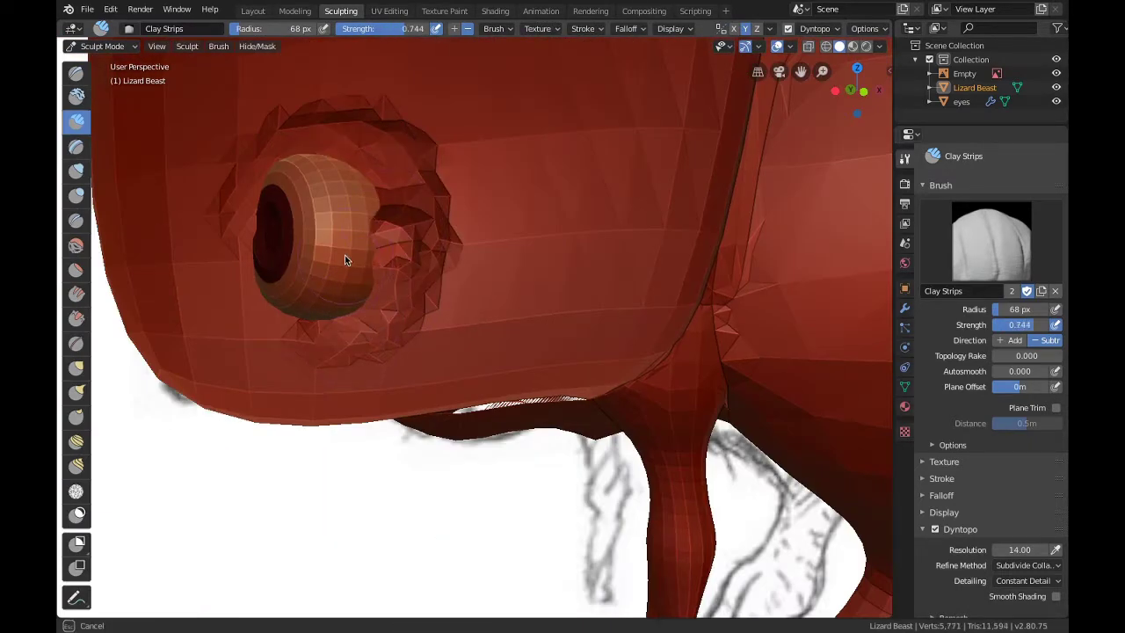
pyautogui.moveTo(430, 167)
pyautogui.mouseDown(button='middle')
pyautogui.moveTo(482, 305)
pyautogui.moveTo(376, 271)
pyautogui.mouseUp(button='middle')
pyautogui.scroll(3, 486, 301)
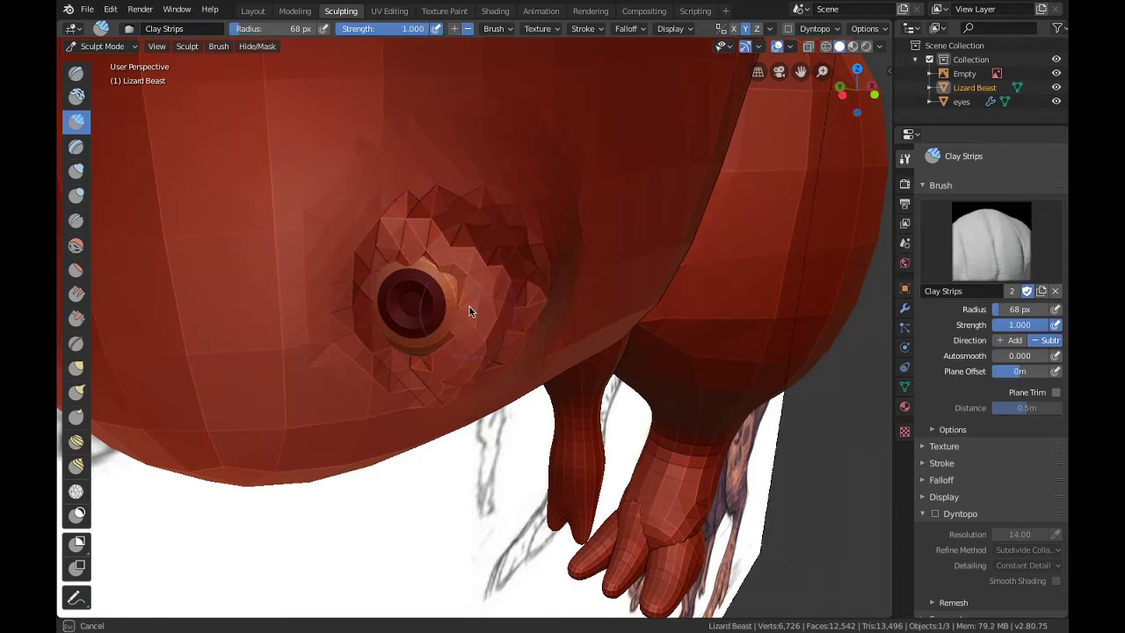
pyautogui.moveTo(428, 309); pyautogui.dragTo(494, 239, button='middle')
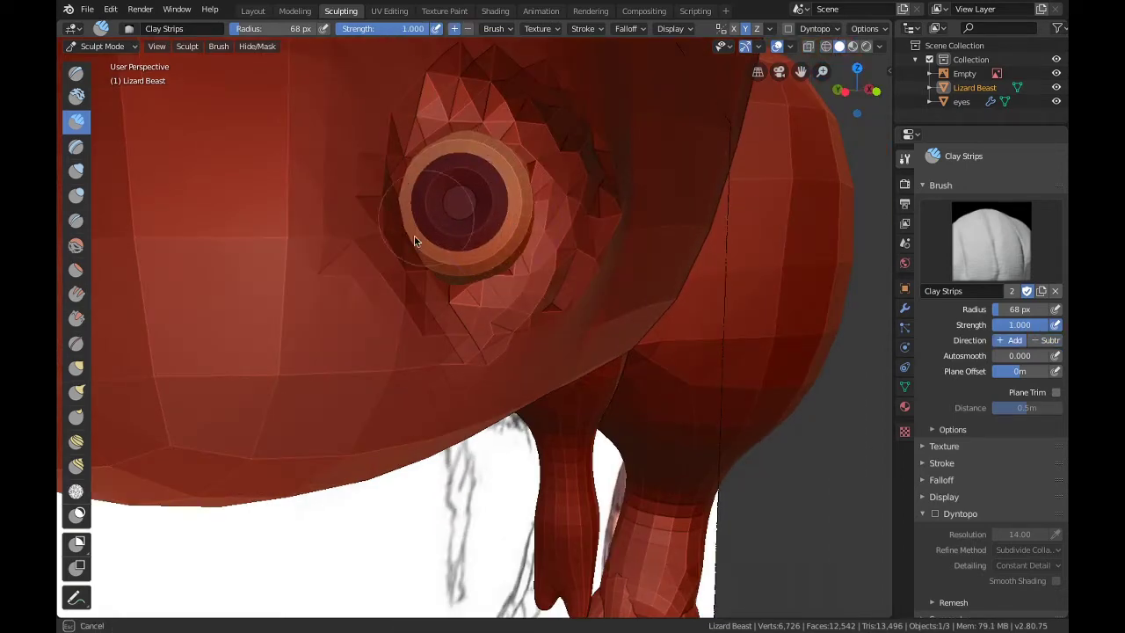
pyautogui.moveTo(416, 241)
pyautogui.mouseDown(button='middle')
pyautogui.moveTo(455, 188)
pyautogui.moveTo(394, 158)
pyautogui.moveTo(606, 316)
pyautogui.moveTo(419, 391)
pyautogui.mouseUp(button='middle')
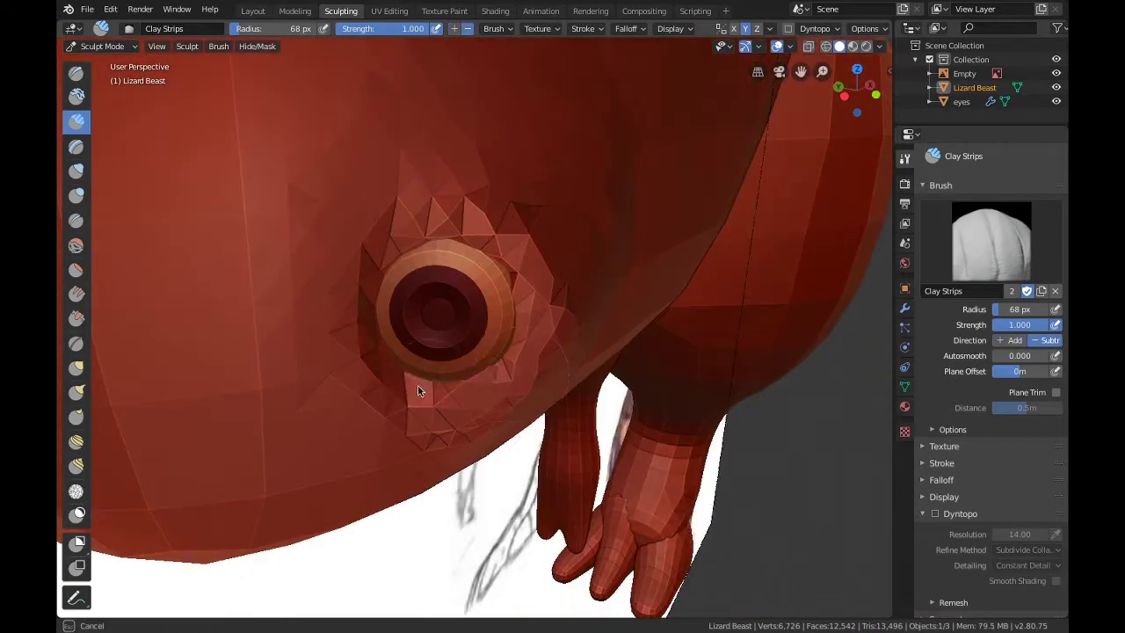
pyautogui.moveTo(446, 230)
pyautogui.mouseDown(button='middle')
pyautogui.moveTo(459, 356)
pyautogui.moveTo(529, 263)
pyautogui.mouseUp(button='middle')
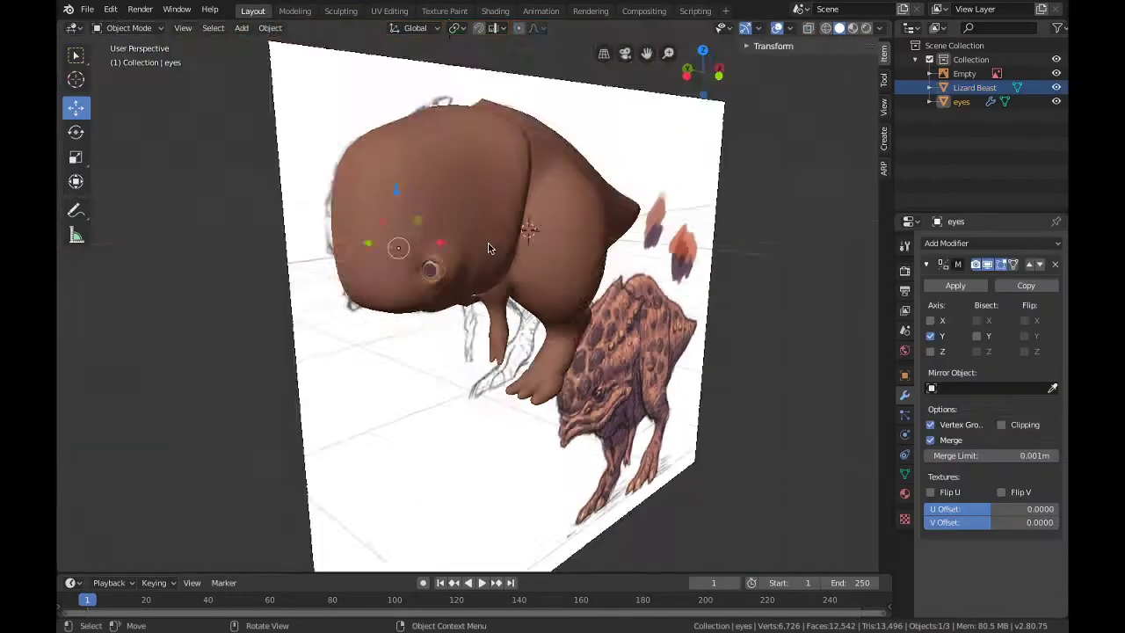
# Step: Enter the Sculpting workspace and frame a three-quarter view of the head
pyautogui.click(341, 10)
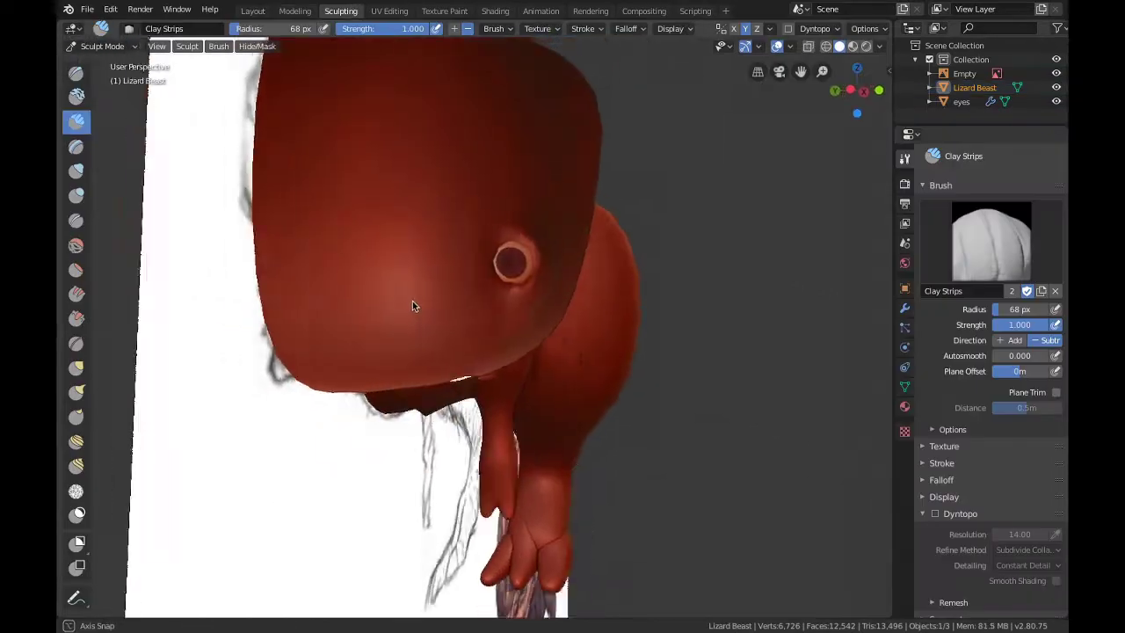
pyautogui.moveTo(404, 349); pyautogui.dragTo(334, 263, button='middle')
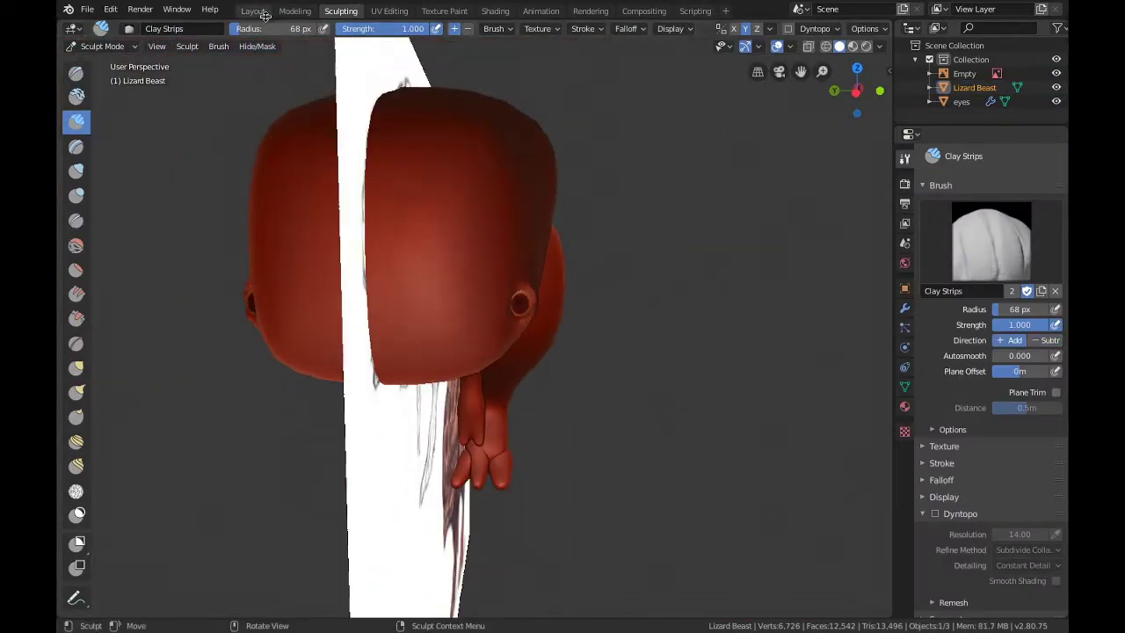
pyautogui.click(253, 11)
pyautogui.click(341, 10)
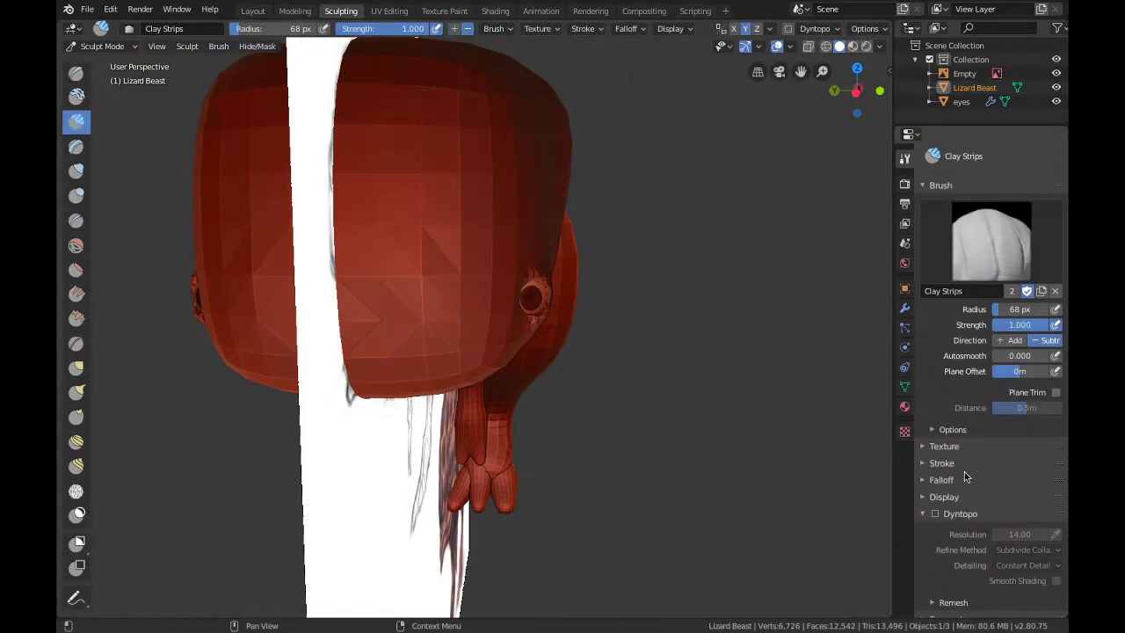
pyautogui.moveTo(523, 419)
pyautogui.mouseDown(button='middle')
pyautogui.moveTo(382, 383)
pyautogui.moveTo(278, 88)
pyautogui.mouseUp(button='middle')
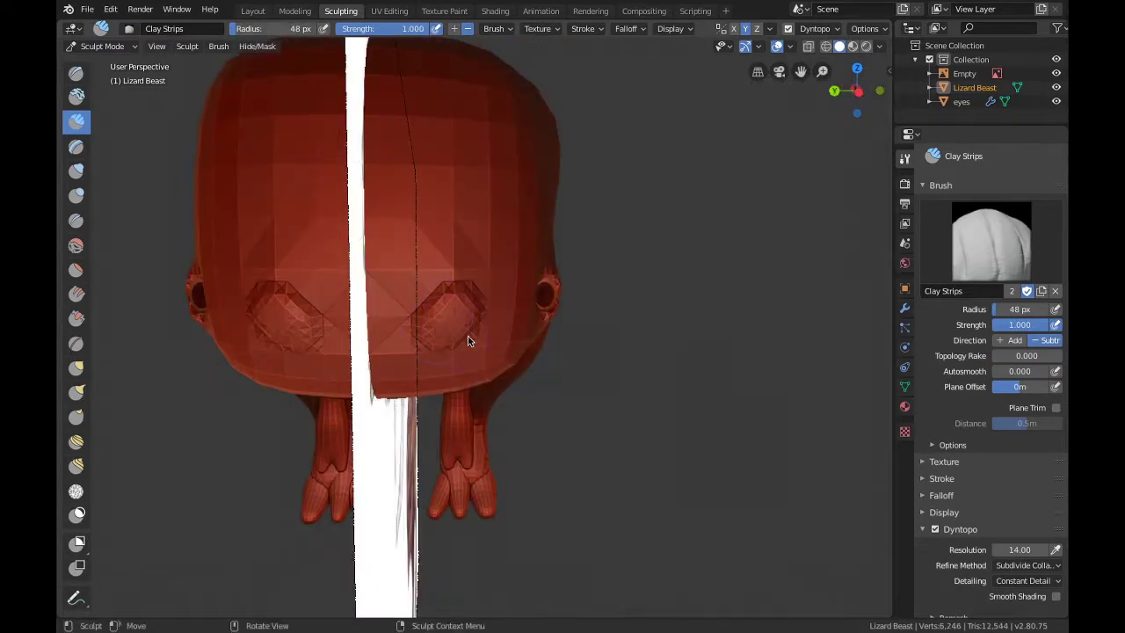
pyautogui.moveTo(467, 341)
pyautogui.mouseDown(button='middle')
pyautogui.moveTo(446, 347)
pyautogui.moveTo(445, 335)
pyautogui.moveTo(476, 344)
pyautogui.moveTo(517, 332)
pyautogui.moveTo(364, 263)
pyautogui.moveTo(223, 275)
pyautogui.moveTo(419, 314)
pyautogui.moveTo(393, 301)
pyautogui.moveTo(459, 372)
pyautogui.mouseUp(button='middle')
pyautogui.scroll(3, 219, 279)
# Step: Sculpt a clay-strip mouth line along the snout
pyautogui.moveTo(218, 279); pyautogui.dragTo(387, 290)
pyautogui.moveTo(386, 290)
pyautogui.mouseDown(button='middle')
pyautogui.moveTo(324, 361)
pyautogui.moveTo(281, 346)
pyautogui.mouseUp(button='middle')
pyautogui.keyDown('ctrl'); pyautogui.moveTo(282, 346); pyautogui.dragTo(387, 338); pyautogui.keyUp('ctrl')
pyautogui.moveTo(387, 338); pyautogui.dragTo(436, 333, button='middle')
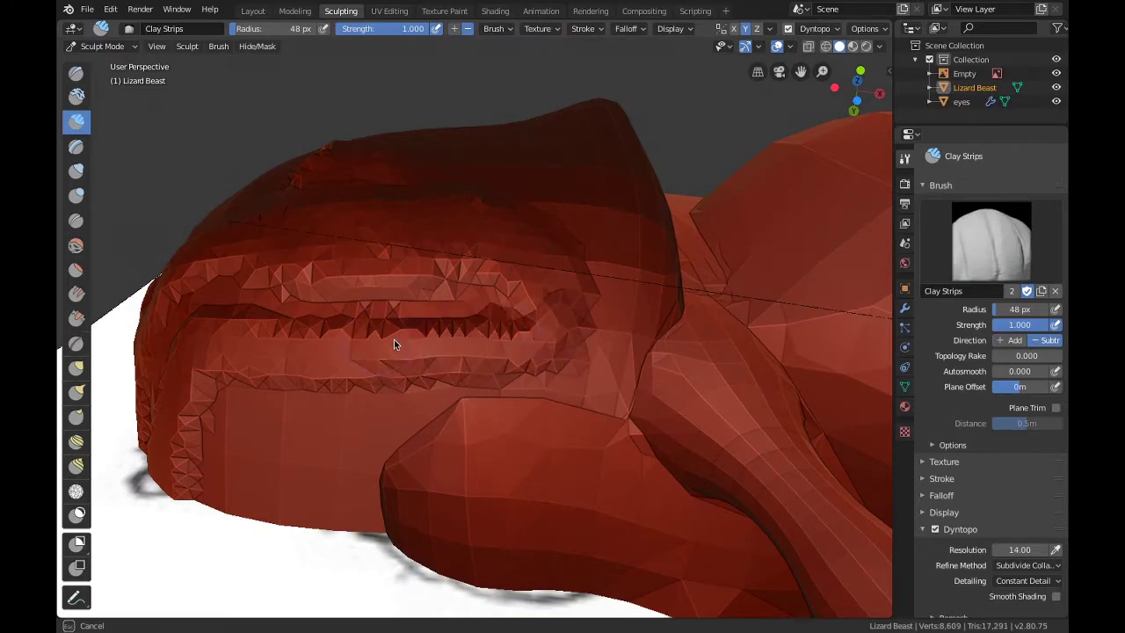
pyautogui.moveTo(393, 345); pyautogui.dragTo(400, 347)
pyautogui.moveTo(399, 347)
pyautogui.mouseDown(button='middle')
pyautogui.moveTo(412, 389)
pyautogui.moveTo(395, 321)
pyautogui.moveTo(501, 307)
pyautogui.moveTo(554, 174)
pyautogui.moveTo(422, 90)
pyautogui.moveTo(200, 238)
pyautogui.moveTo(473, 463)
pyautogui.mouseUp(button='middle')
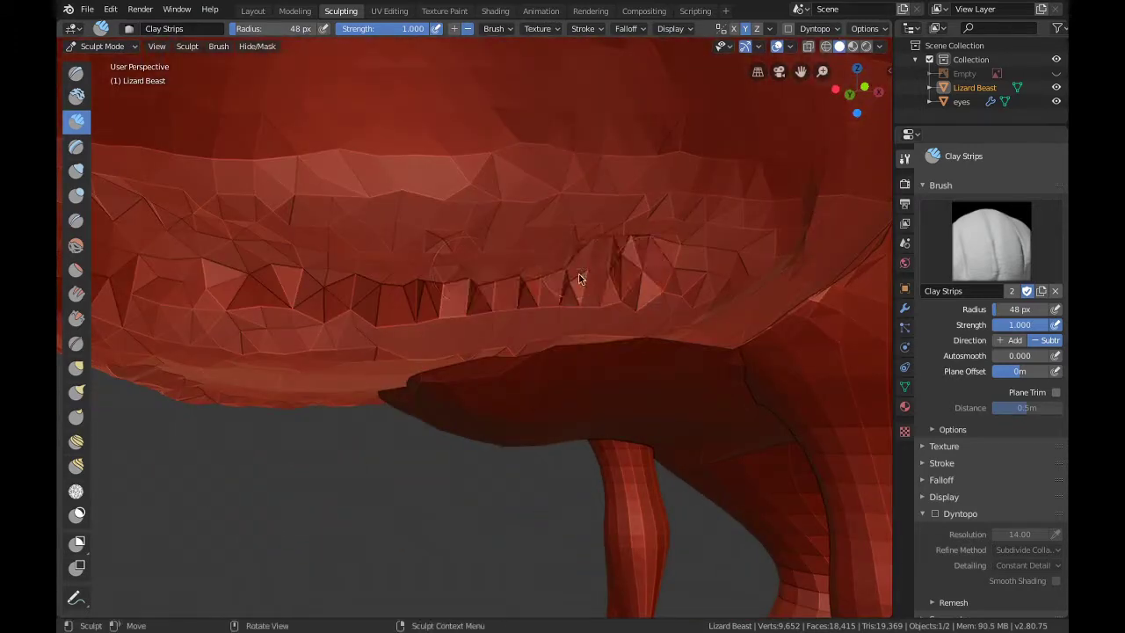
# Step: Return to the Layout view and unhide the reference image
pyautogui.moveTo(579, 279)
pyautogui.mouseDown(button='middle')
pyautogui.moveTo(503, 165)
pyautogui.moveTo(251, 226)
pyautogui.moveTo(433, 235)
pyautogui.moveTo(446, 141)
pyautogui.moveTo(444, 170)
pyautogui.moveTo(396, 143)
pyautogui.moveTo(617, 208)
pyautogui.moveTo(454, 126)
pyautogui.moveTo(369, 228)
pyautogui.moveTo(364, 321)
pyautogui.moveTo(565, 282)
pyautogui.mouseUp(button='middle')
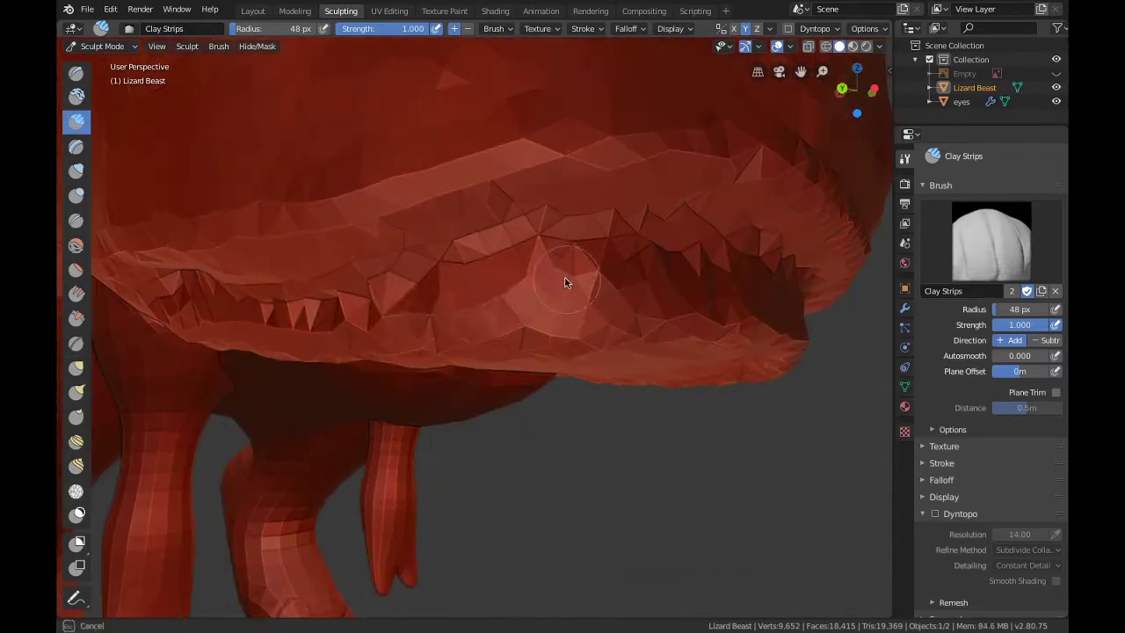
pyautogui.scroll(-3, 432, 302)
pyautogui.scroll(-5, 342, 326)
pyautogui.hotkey('ctrl', 'pageup')
pyautogui.hotkey('ctrl', 'pageup')
pyautogui.moveTo(444, 175); pyautogui.dragTo(545, 167, button='middle')
pyautogui.click(1056, 73)
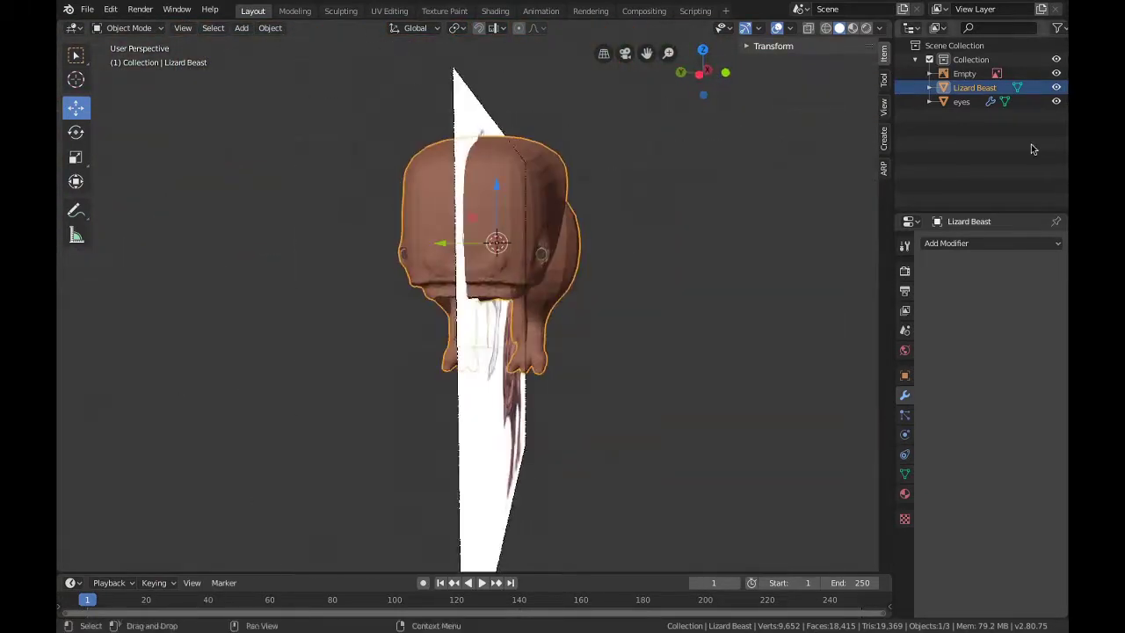
# Step: Hide the reference and sculpt the nostrils with a 24 px Clay Strips brush, ending in Layout
pyautogui.click(1056, 73)
pyautogui.hotkey('ctrl', 'pagedown')
pyautogui.hotkey('ctrl', 'pagedown')
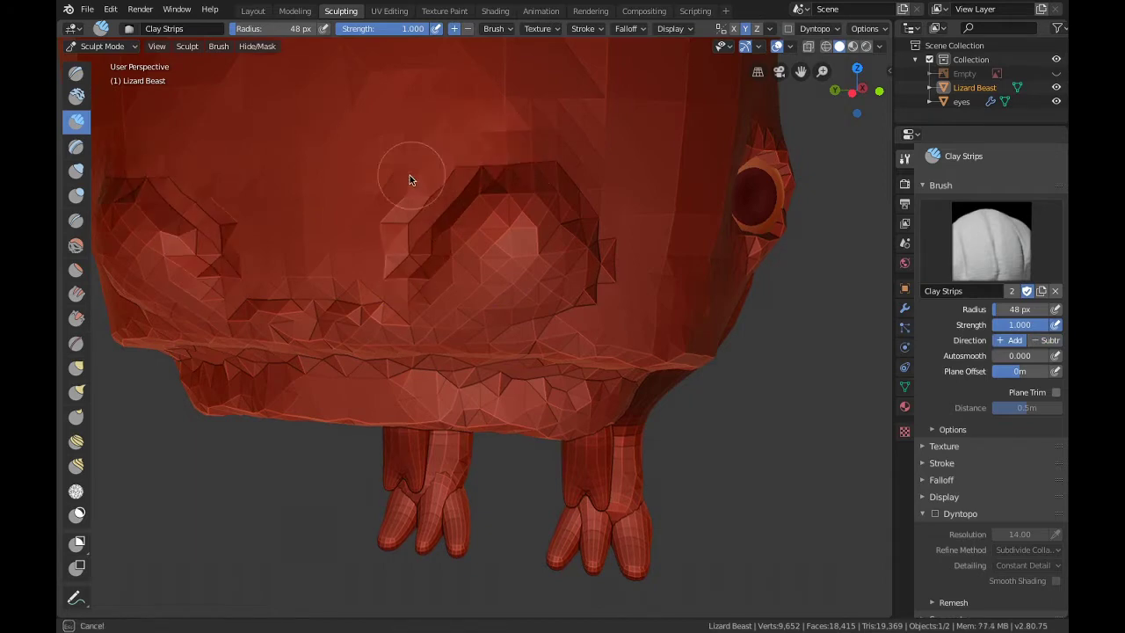
pyautogui.moveTo(410, 180); pyautogui.dragTo(359, 251, button='middle')
pyautogui.scroll(4, 405, 182)
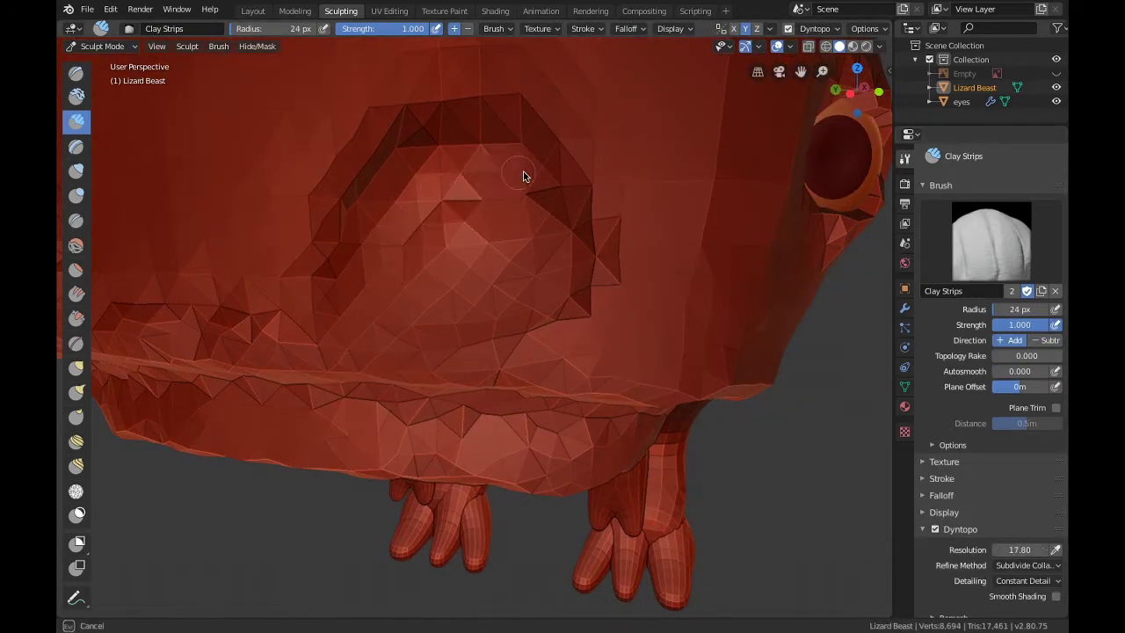
pyautogui.scroll(-3, 623, 221)
pyautogui.moveTo(377, 248)
pyautogui.mouseDown(button='middle')
pyautogui.moveTo(623, 220)
pyautogui.moveTo(552, 181)
pyautogui.mouseUp(button='middle')
pyautogui.scroll(3, 551, 180)
pyautogui.moveTo(485, 165)
pyautogui.mouseDown(button='middle')
pyautogui.moveTo(554, 188)
pyautogui.moveTo(592, 226)
pyautogui.moveTo(585, 256)
pyautogui.moveTo(447, 246)
pyautogui.moveTo(329, 163)
pyautogui.mouseUp(button='middle')
pyautogui.scroll(-5, 329, 163)
pyautogui.click(252, 11)
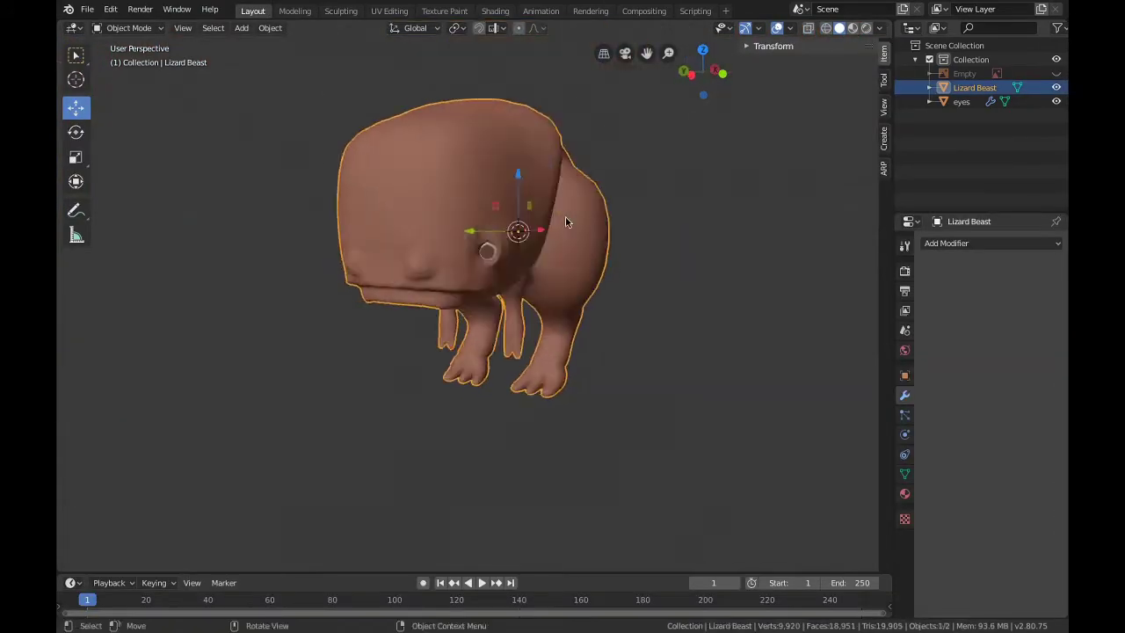